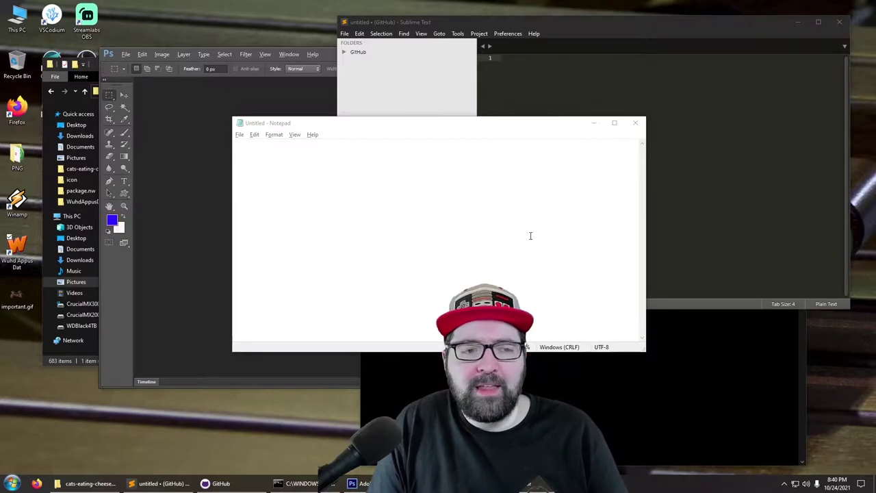
# Step: Focus the blank, untitled Notepad window on the desktop
pyautogui.click(530, 236)
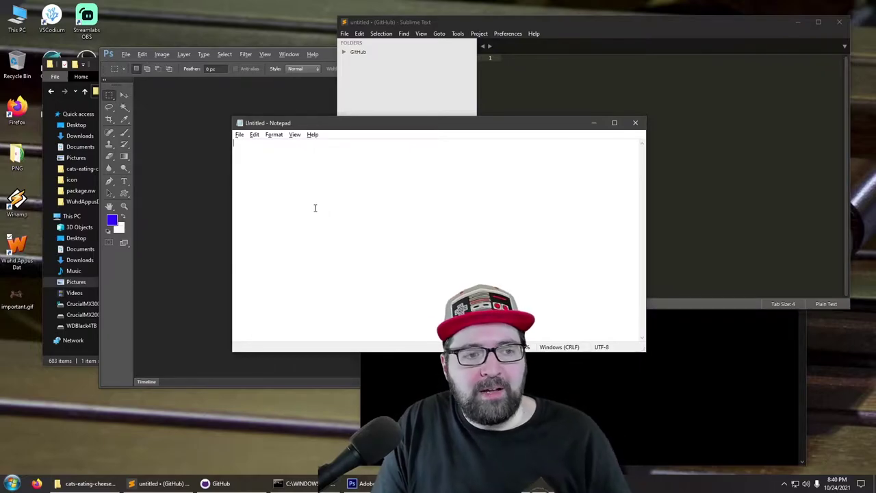
# Step: Launch WuhdAppusDat, switch focus among Notepad, Command Prompt and the overlay, then drag it lower-left
pyautogui.click(26, 254)
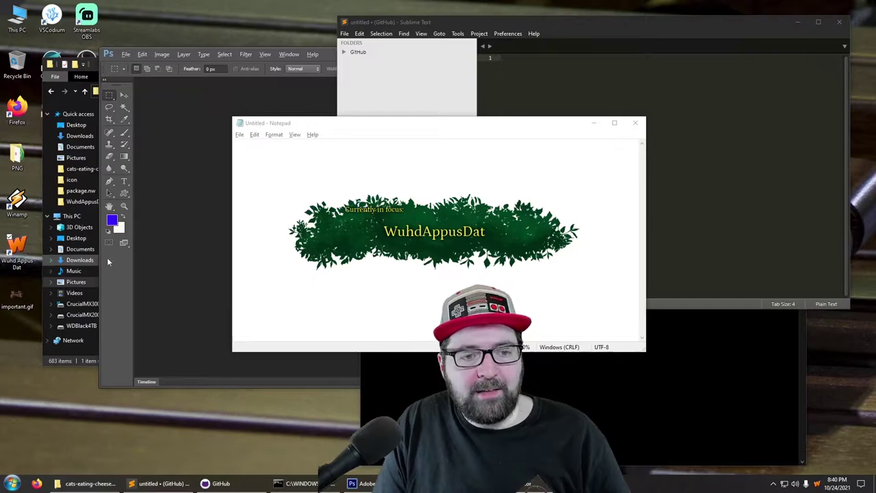
pyautogui.click(547, 126)
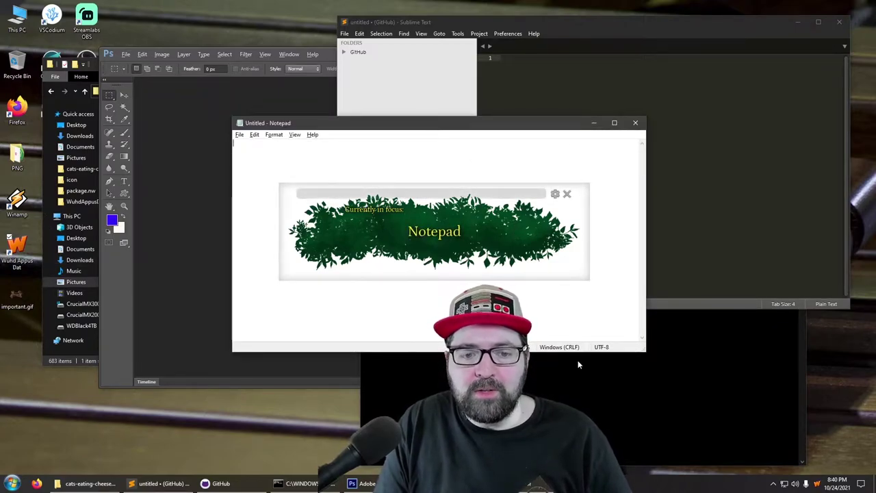
pyautogui.click(611, 384)
pyautogui.click(488, 196)
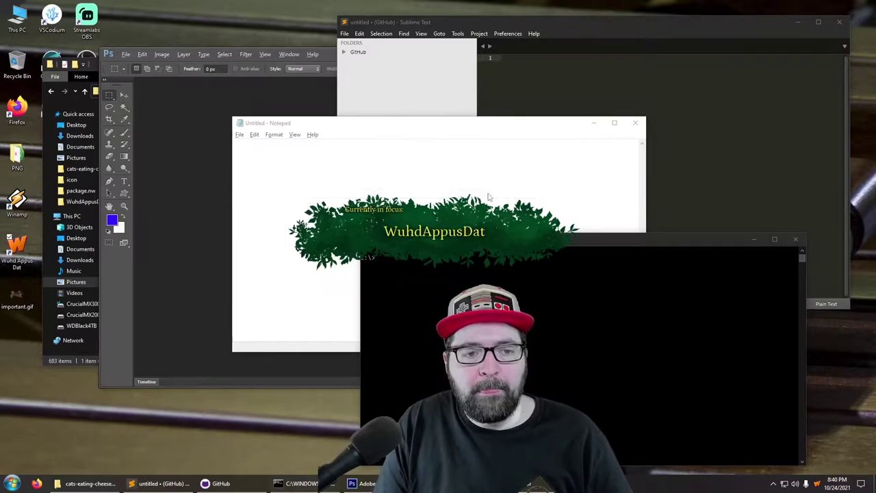
pyautogui.moveTo(499, 208)
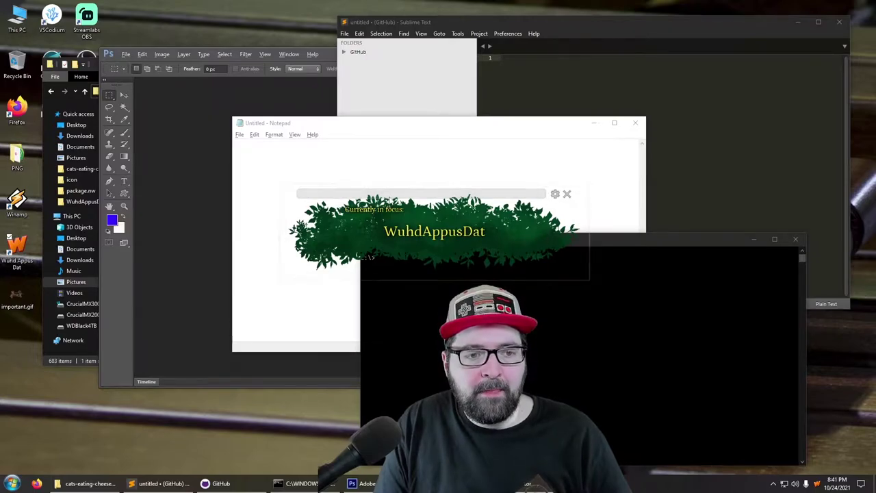
pyautogui.moveTo(434, 200); pyautogui.dragTo(152, 399)
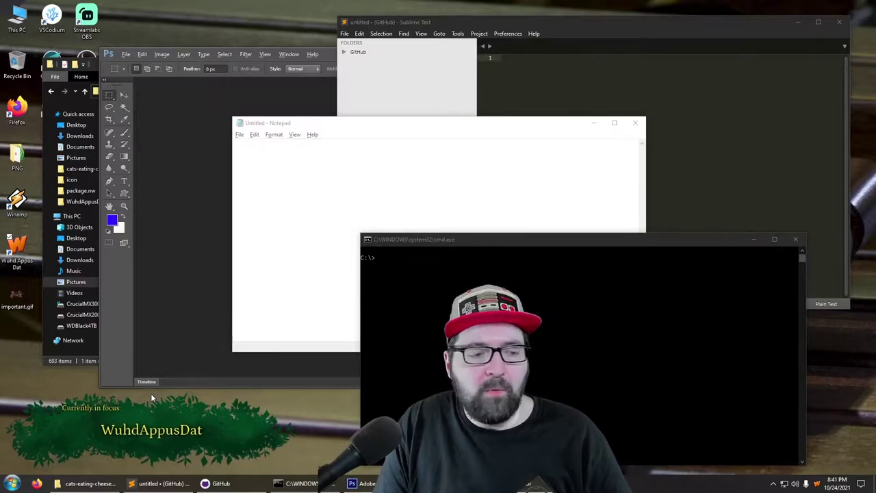
# Step: Cycle focus through Notepad, Sublime Text, the cats-eating-cheeseburgers folder, Command Prompt and Photoshop
pyautogui.click(393, 193)
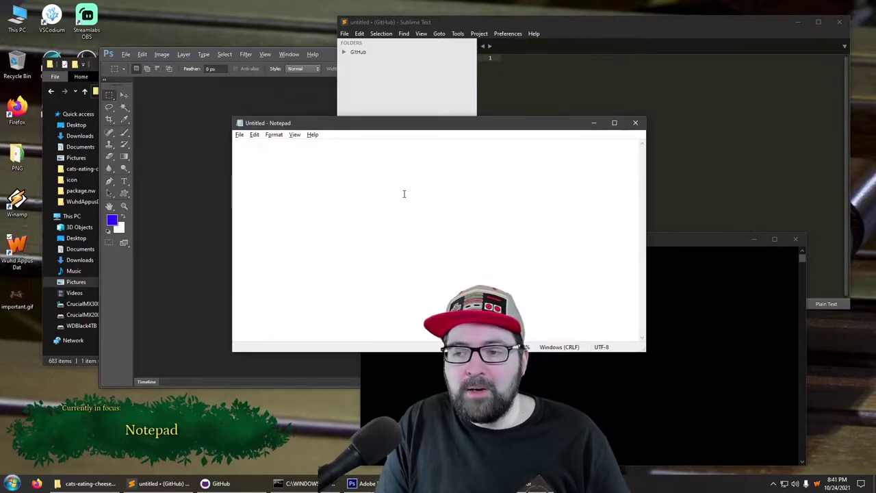
pyautogui.click(694, 152)
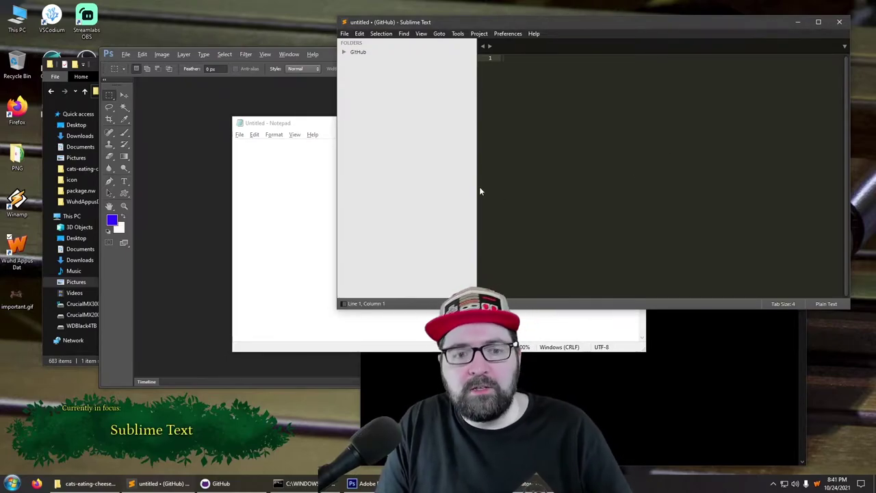
pyautogui.click(86, 483)
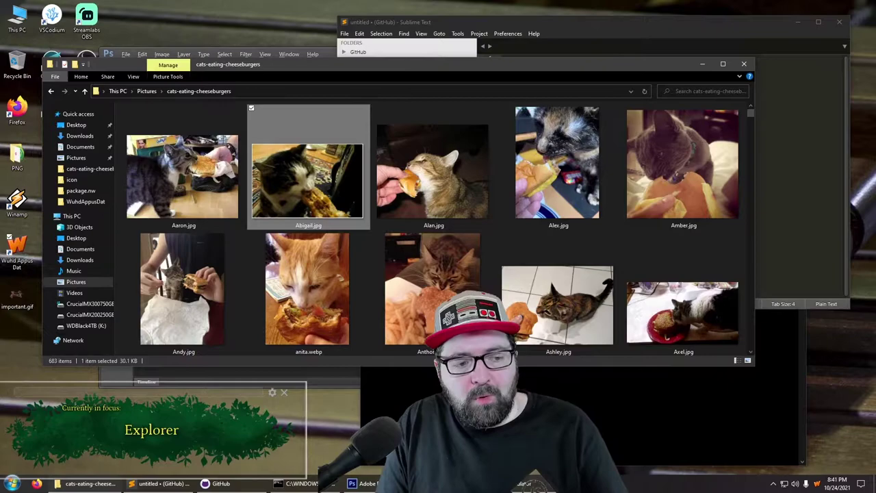
pyautogui.hotkey('alt', 'Tab')
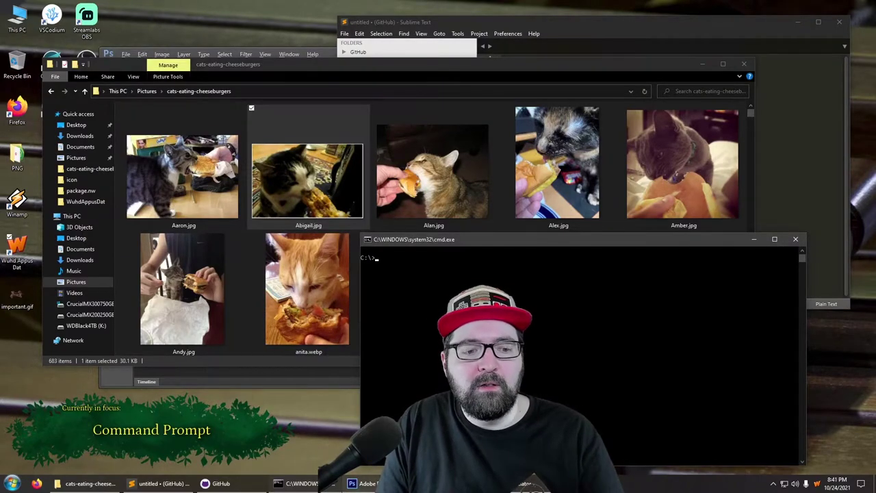
pyautogui.hotkey('alt', 'Tab')
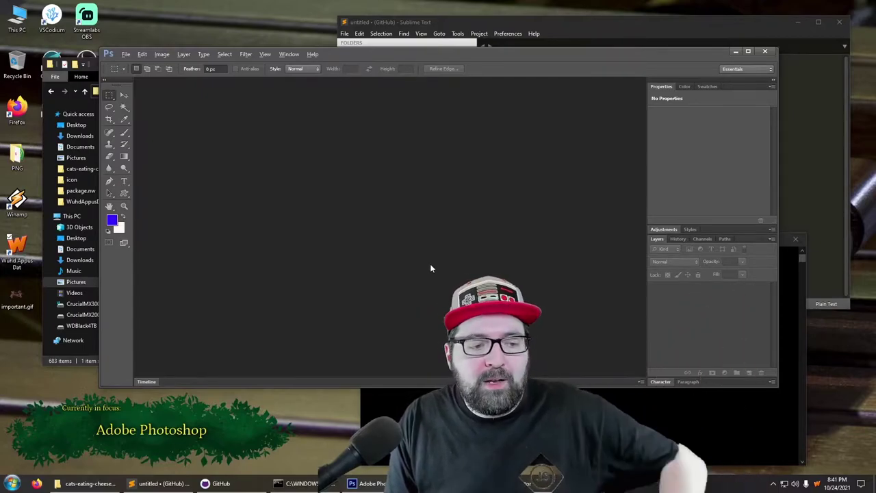
pyautogui.moveTo(233, 442)
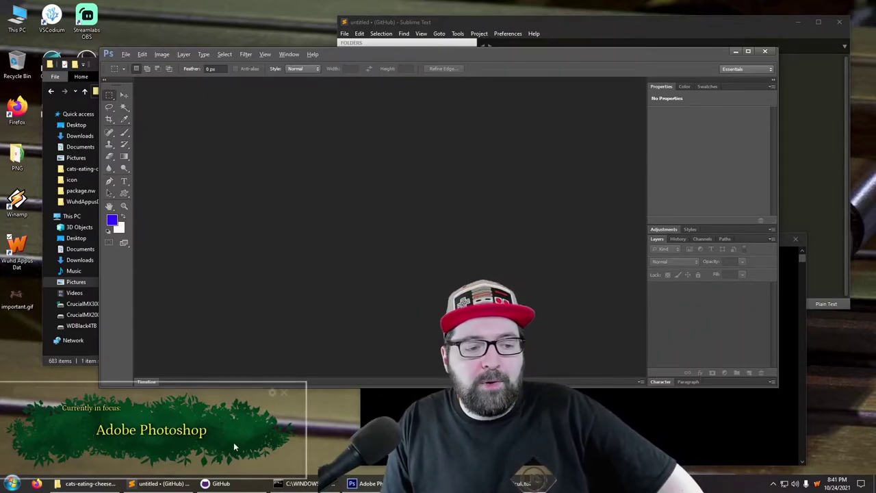
# Step: Set the overlay's app name to font size 52 at text position 27
pyautogui.click(273, 395)
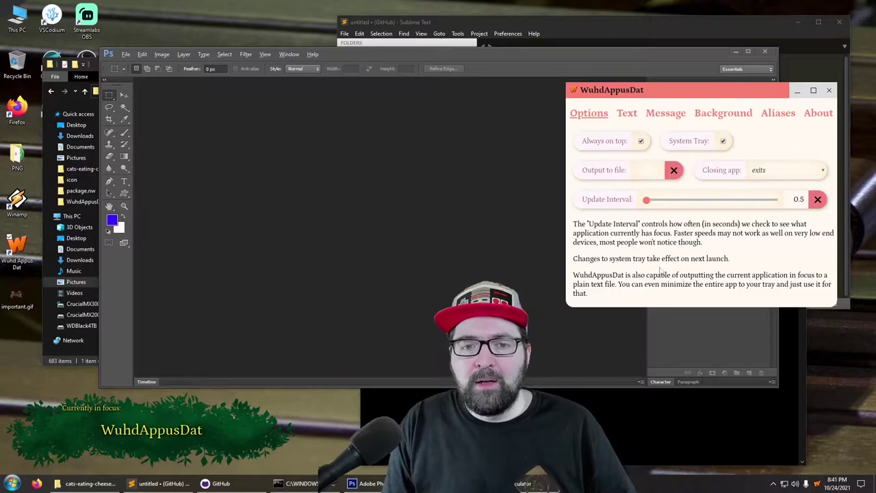
pyautogui.click(627, 113)
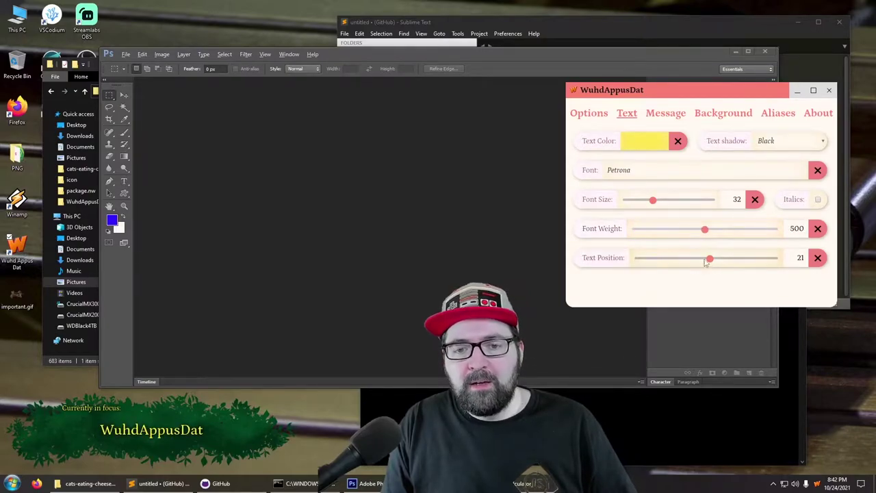
pyautogui.moveTo(710, 260)
pyautogui.mouseDown()
pyautogui.moveTo(729, 260)
pyautogui.moveTo(708, 258)
pyautogui.mouseUp()
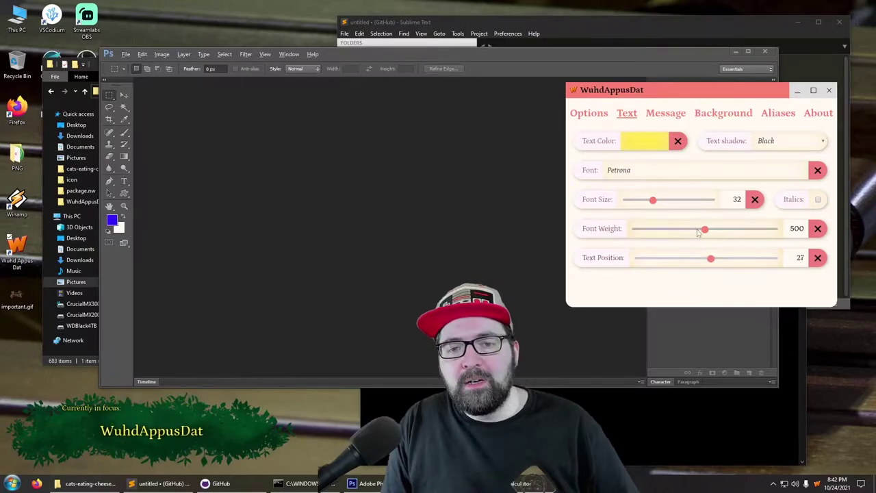
pyautogui.moveTo(653, 200); pyautogui.dragTo(683, 207)
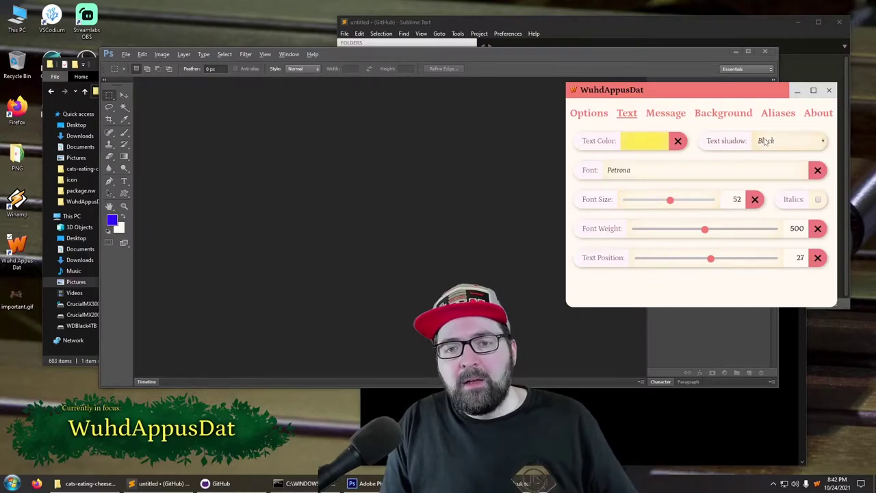
# Step: Try white and no text shadow, then settle on a black shadow
pyautogui.click(791, 141)
pyautogui.click(776, 173)
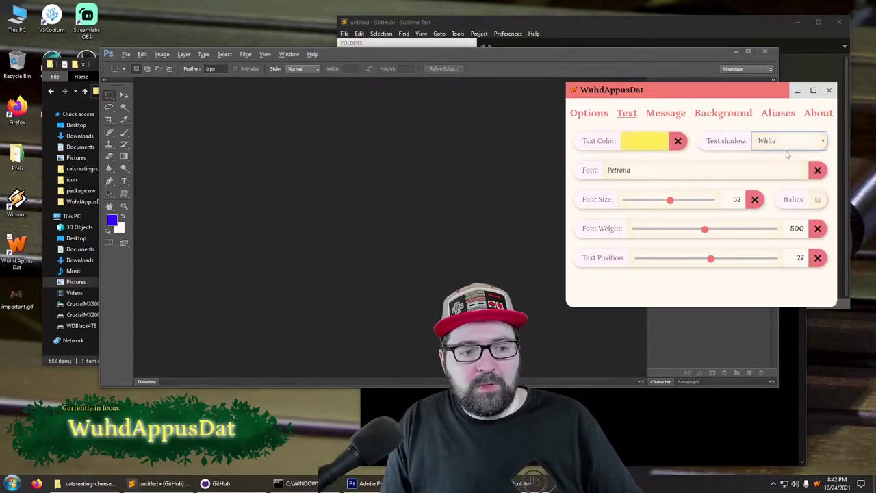
pyautogui.click(778, 163)
pyautogui.click(778, 156)
pyautogui.click(787, 141)
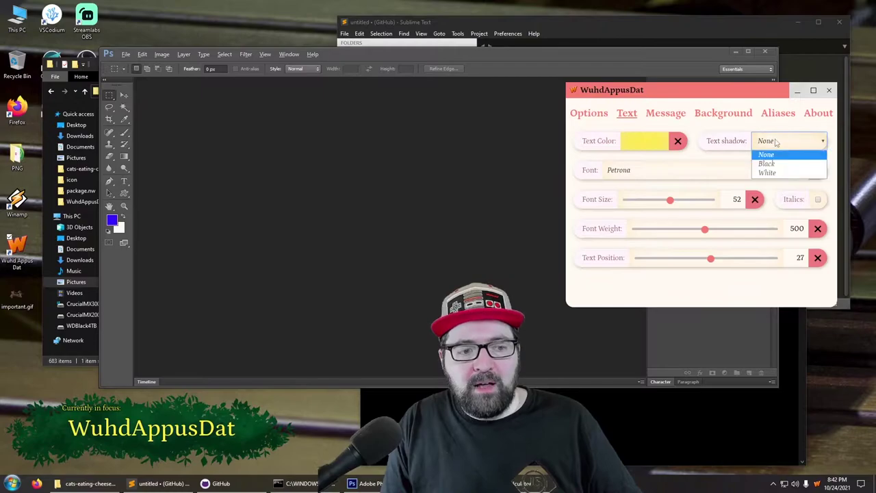
pyautogui.click(773, 163)
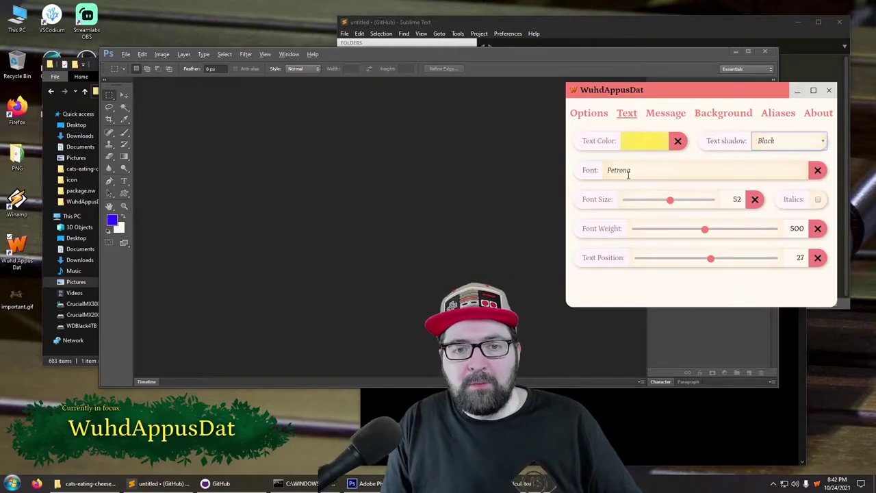
# Step: Try the spikes and pink bubbles presets, then use important.gif as the overlay background
pyautogui.click(709, 115)
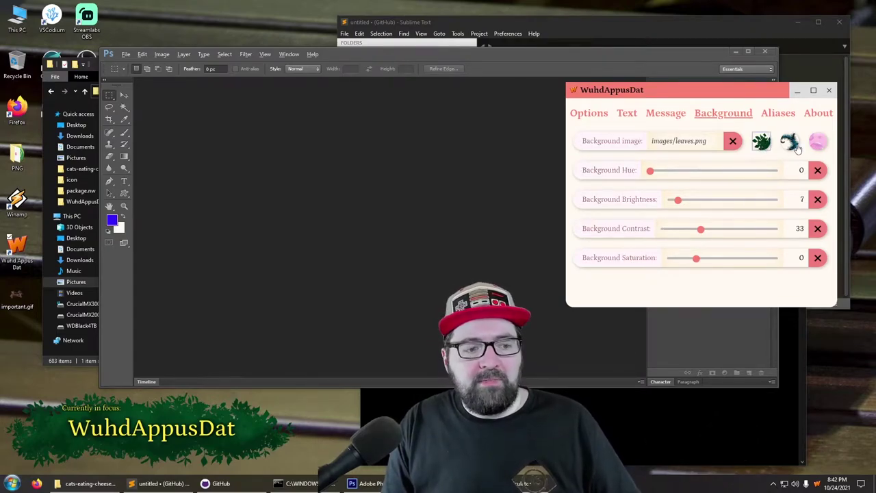
pyautogui.click(789, 141)
pyautogui.click(819, 142)
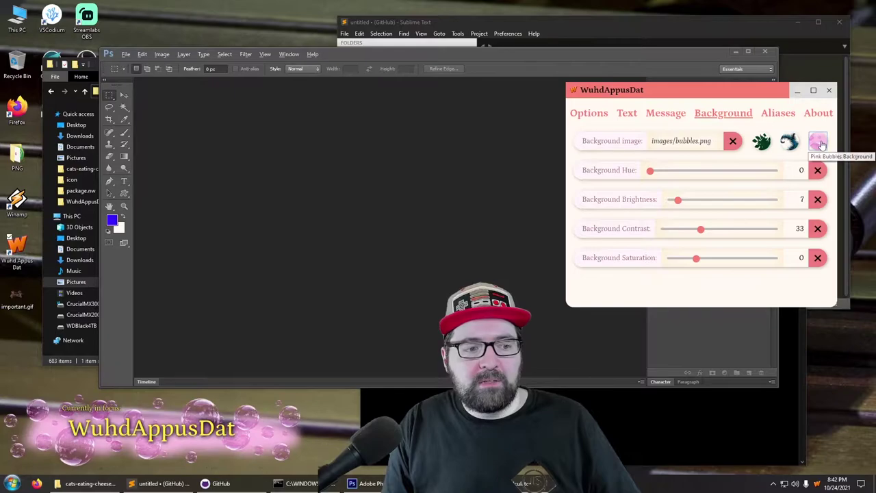
pyautogui.click(681, 141)
pyautogui.doubleClick(823, 160)
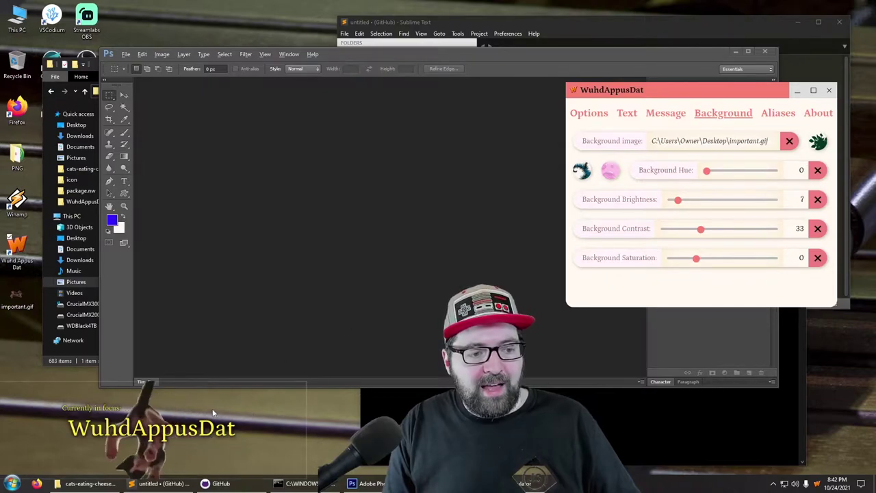
# Step: Move the overlay up-right, enlarge it upward, then shrink it back near the lower-left
pyautogui.moveTo(180, 409)
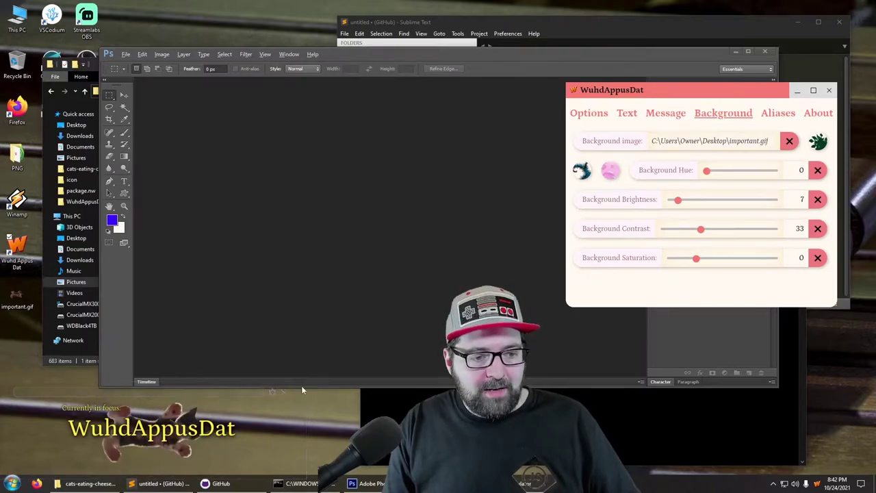
pyautogui.moveTo(245, 406); pyautogui.dragTo(283, 377)
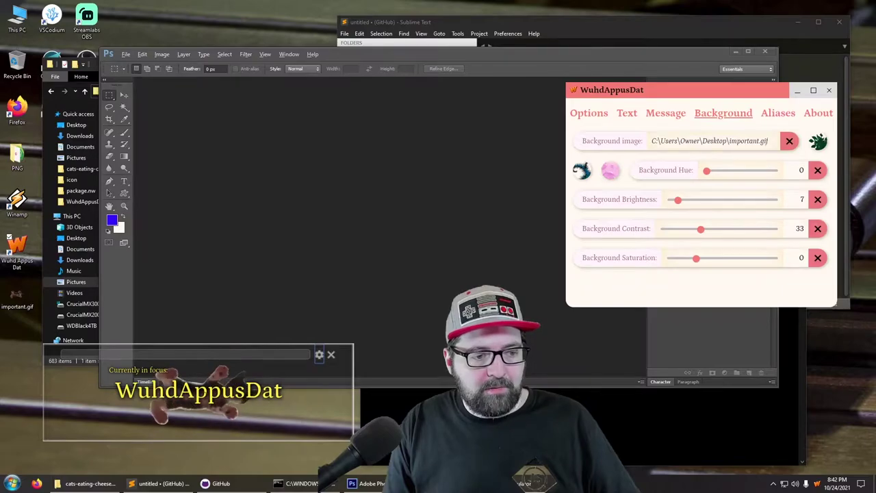
pyautogui.moveTo(351, 354); pyautogui.dragTo(241, 103)
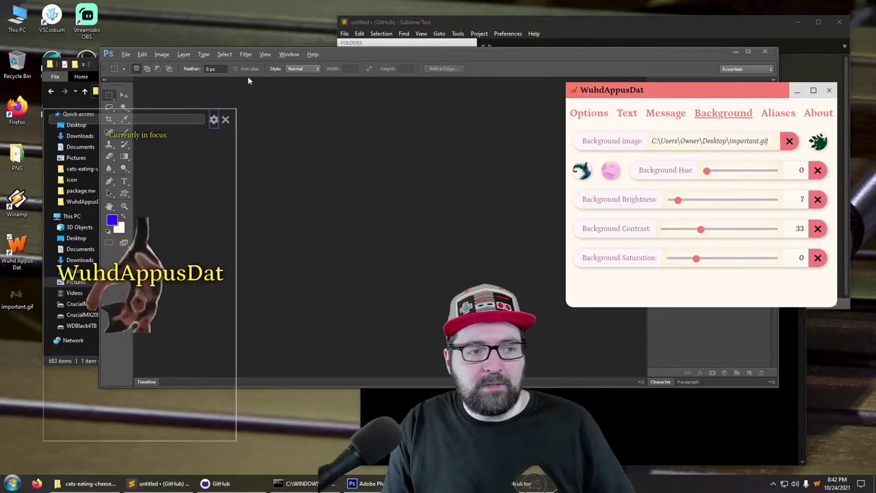
pyautogui.moveTo(234, 106); pyautogui.dragTo(338, 342)
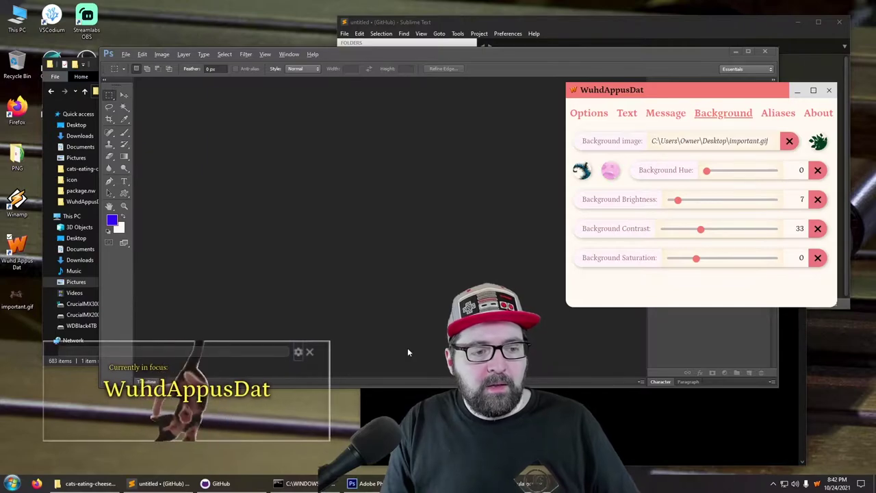
pyautogui.moveTo(192, 370)
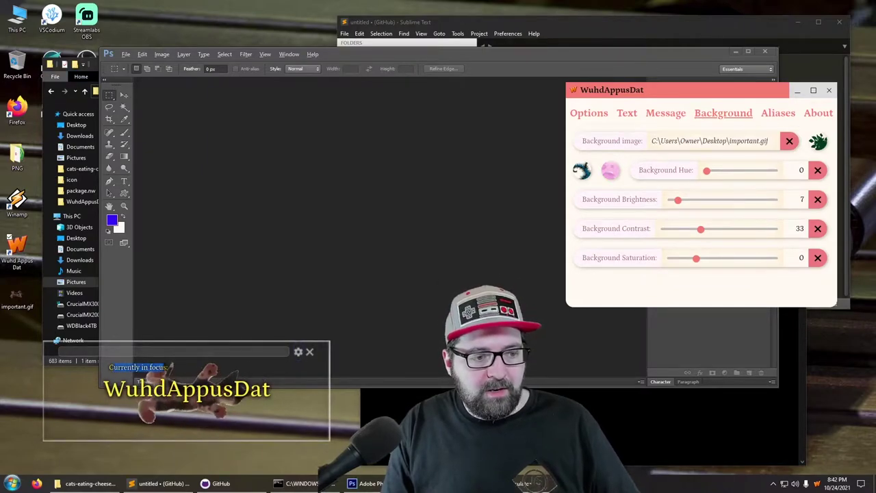
# Step: Replace the message with 'What program is this', then delete it so the line is empty
pyautogui.click(665, 114)
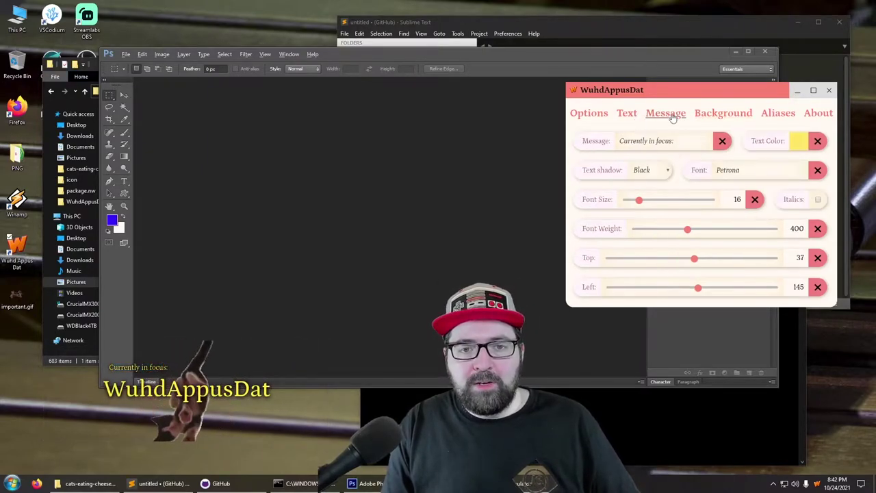
pyautogui.moveTo(685, 141); pyautogui.dragTo(534, 142)
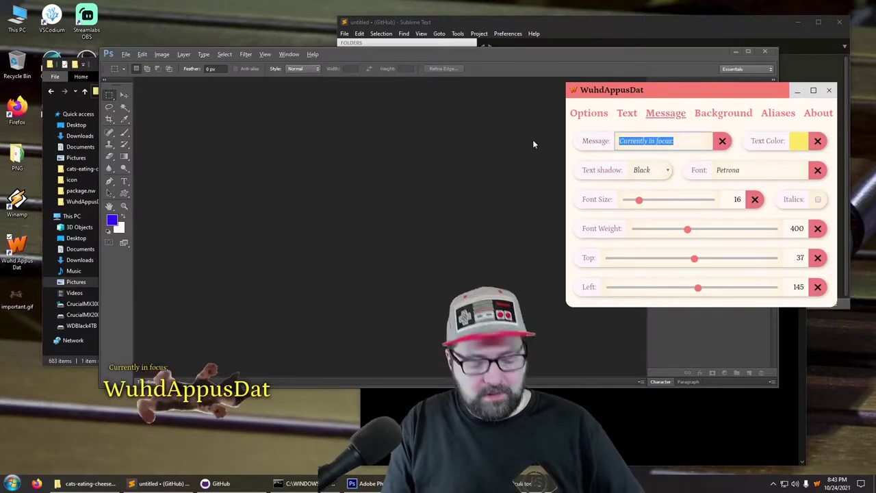
pyautogui.write('What program')
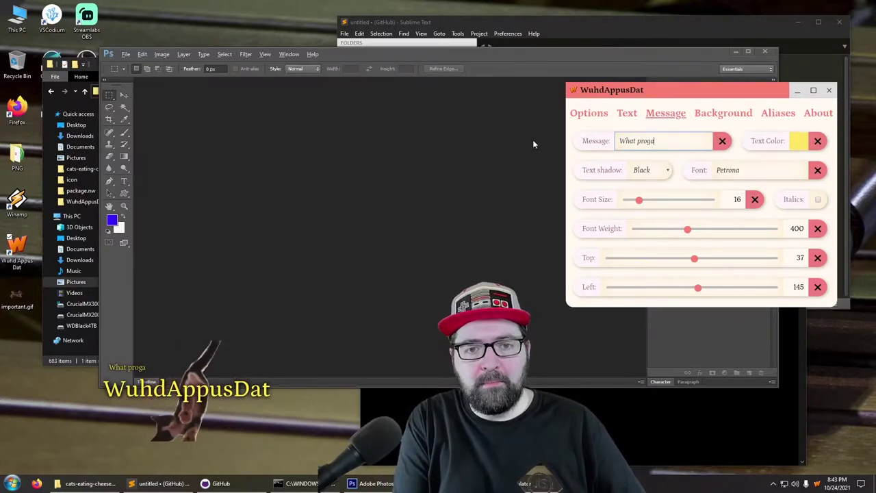
pyautogui.write(' is this')
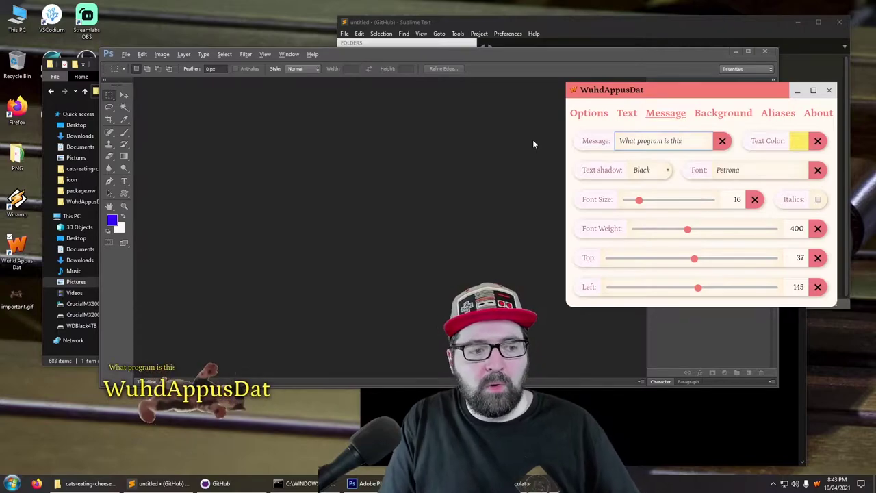
pyautogui.moveTo(324, 368)
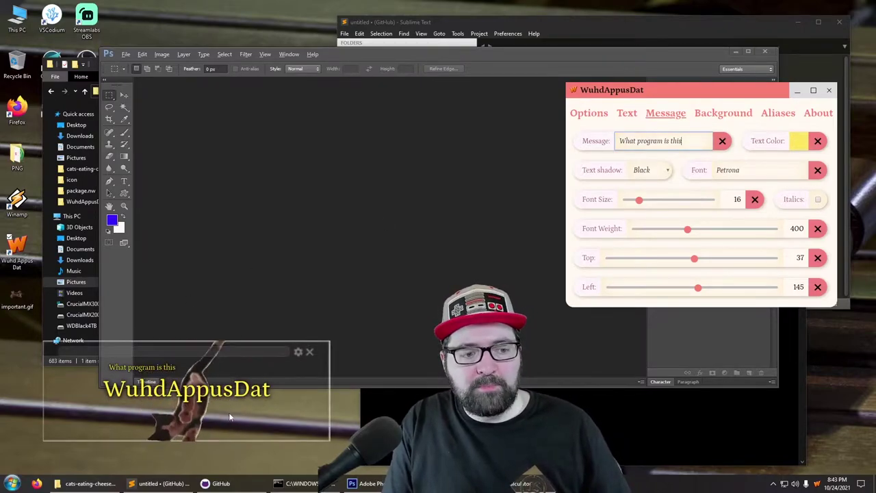
pyautogui.moveTo(686, 141); pyautogui.dragTo(615, 145)
pyautogui.press('BackSpace')
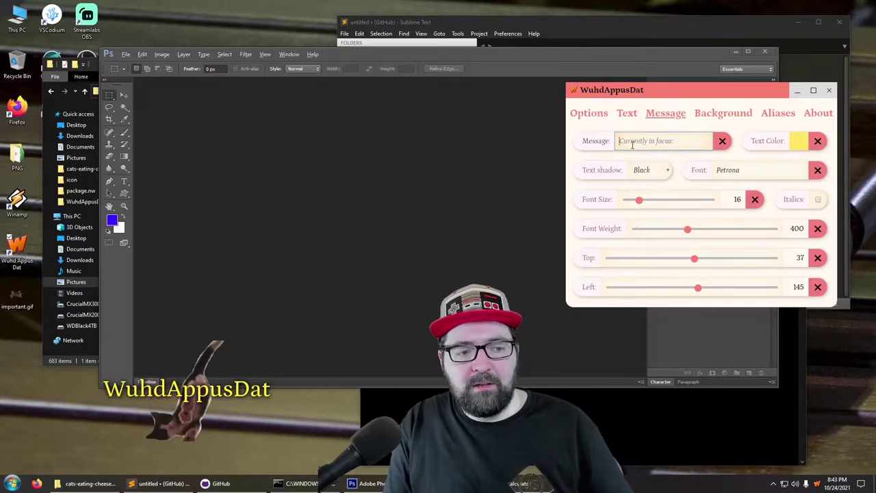
pyautogui.click(719, 113)
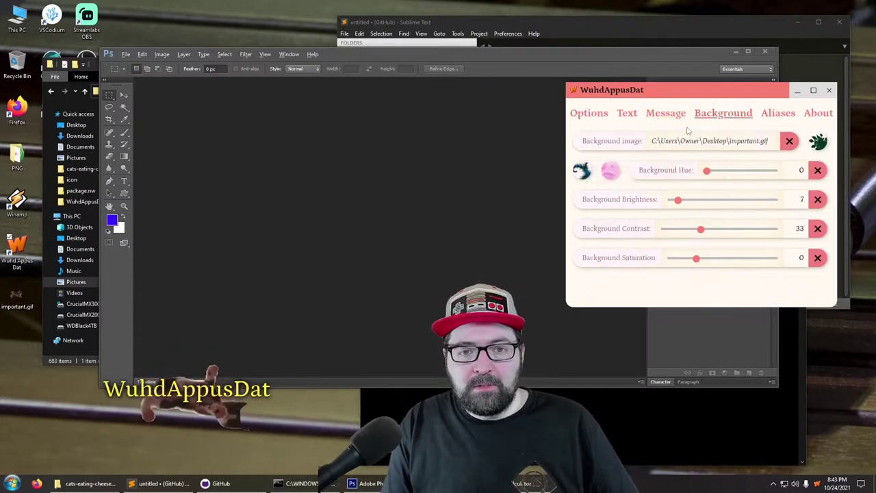
# Step: Clear the cat image, pick leaves, and tint it: hue 144, brightness 11, contrast 39, saturation 3
pyautogui.click(788, 141)
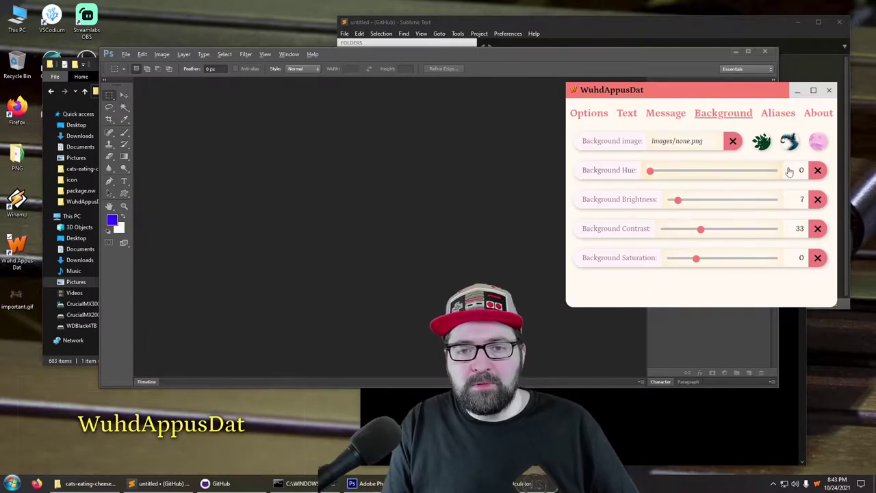
pyautogui.click(763, 141)
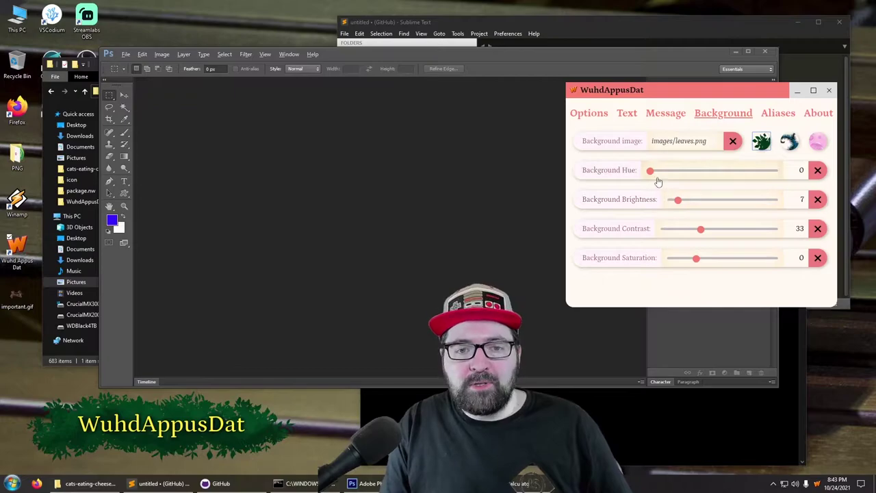
pyautogui.moveTo(683, 203); pyautogui.dragTo(699, 203)
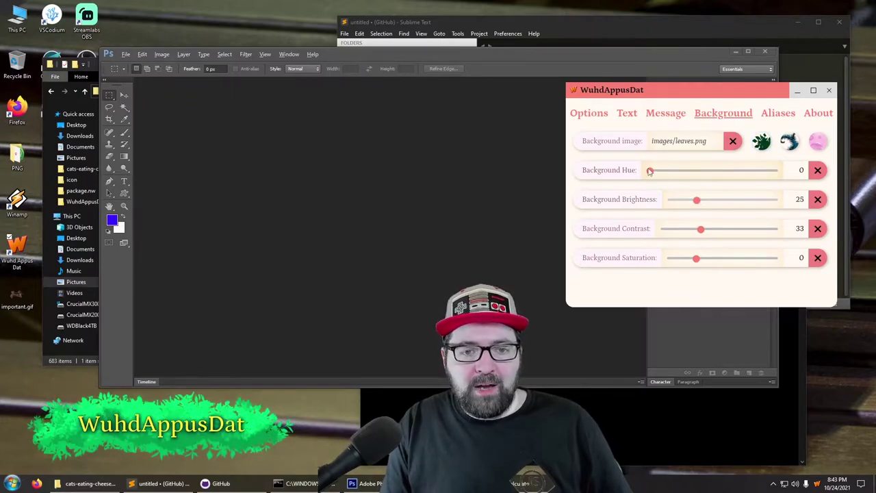
pyautogui.moveTo(678, 174); pyautogui.dragTo(716, 180)
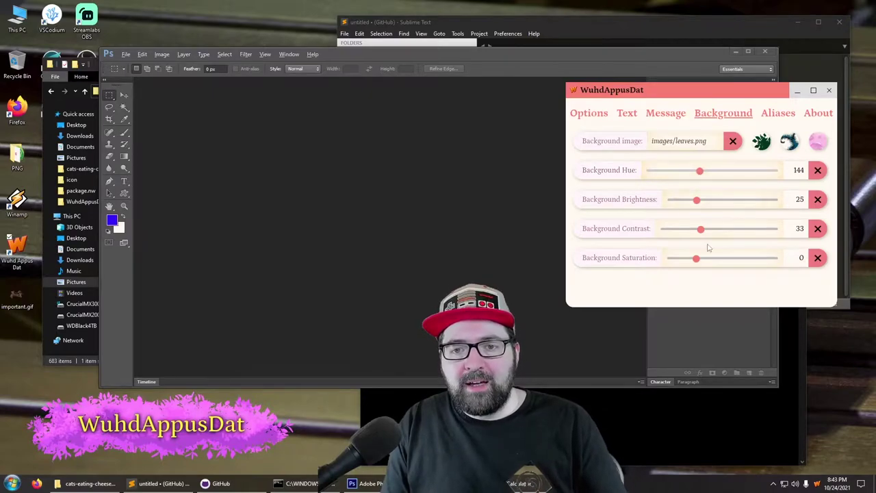
pyautogui.moveTo(703, 232)
pyautogui.mouseDown()
pyautogui.moveTo(746, 230)
pyautogui.moveTo(665, 229)
pyautogui.moveTo(707, 230)
pyautogui.mouseUp()
pyautogui.moveTo(696, 260); pyautogui.dragTo(672, 259)
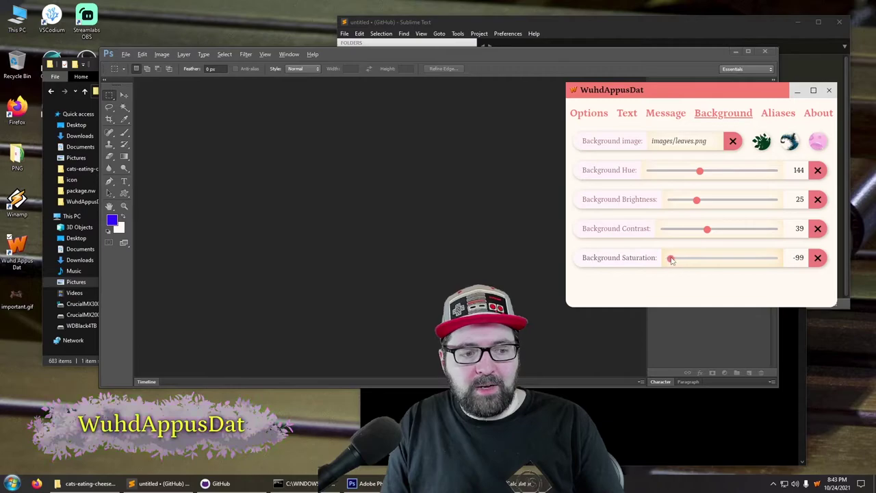
pyautogui.moveTo(698, 200); pyautogui.dragTo(683, 203)
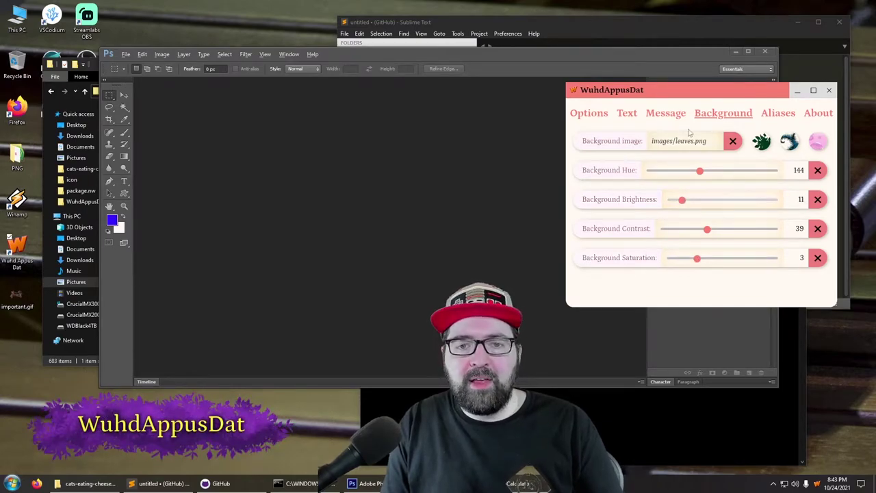
# Step: Change the overlay font from Petrona to Ma Sexy and set text position to 56
pyautogui.click(626, 115)
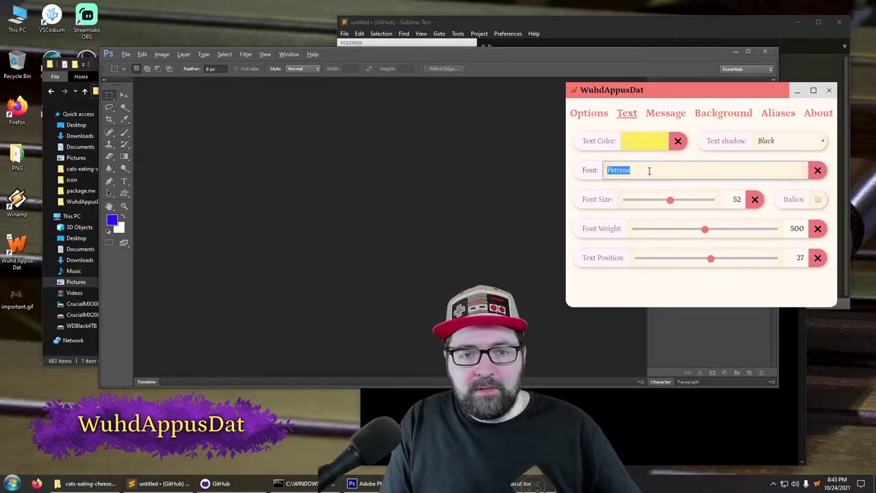
pyautogui.write('Ma S')
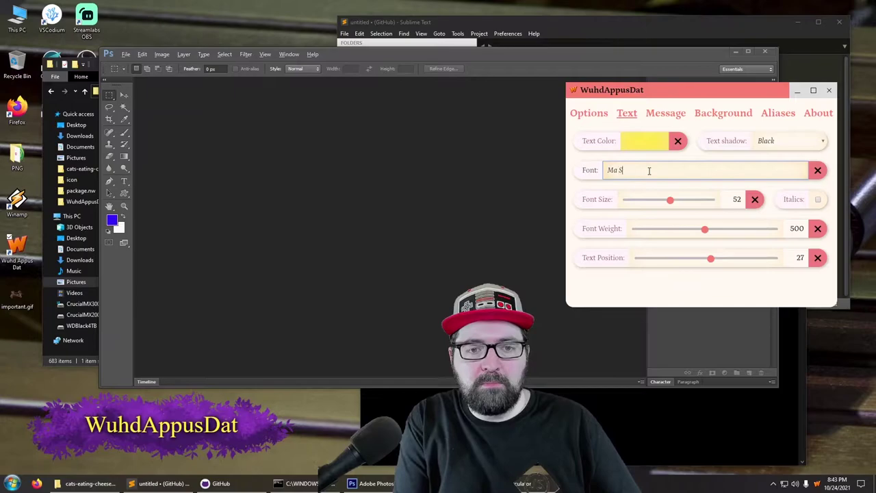
pyautogui.write('exy')
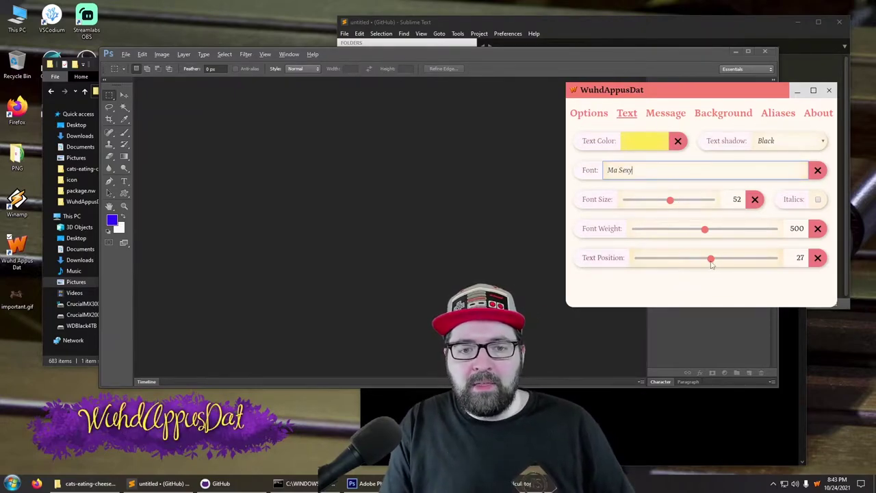
pyautogui.moveTo(711, 260); pyautogui.dragTo(716, 260)
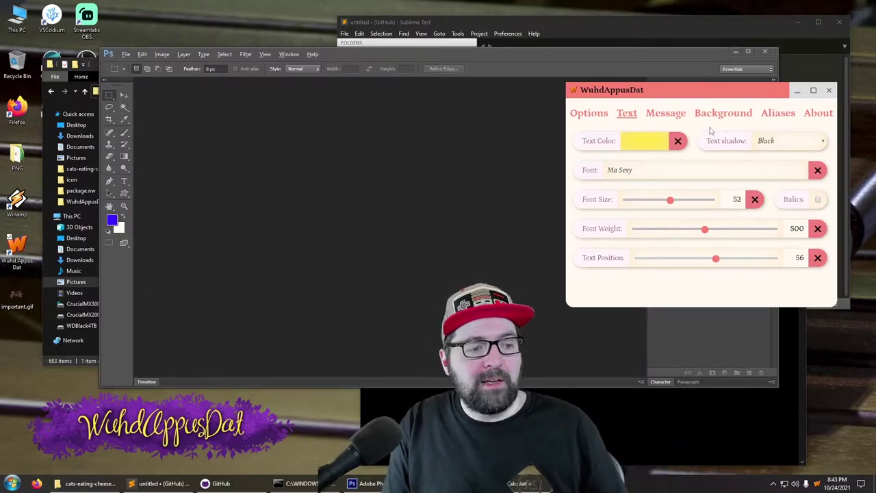
pyautogui.click(732, 115)
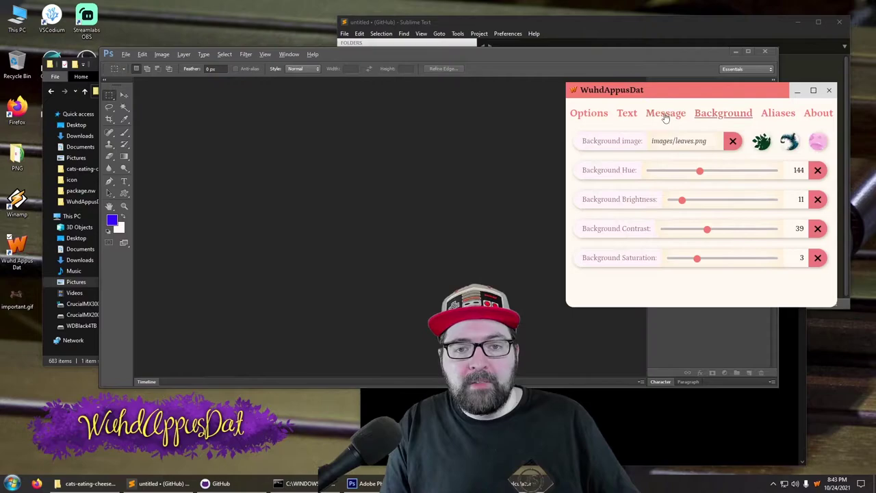
pyautogui.click(665, 114)
pyautogui.click(627, 113)
pyautogui.click(665, 113)
pyautogui.click(711, 116)
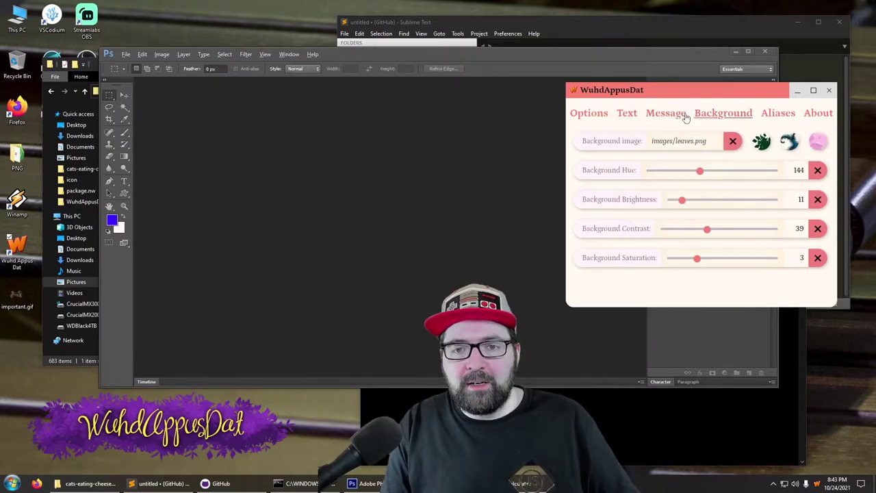
# Step: Add a new alias row mapping calc1 to Cool Calculator
pyautogui.click(781, 117)
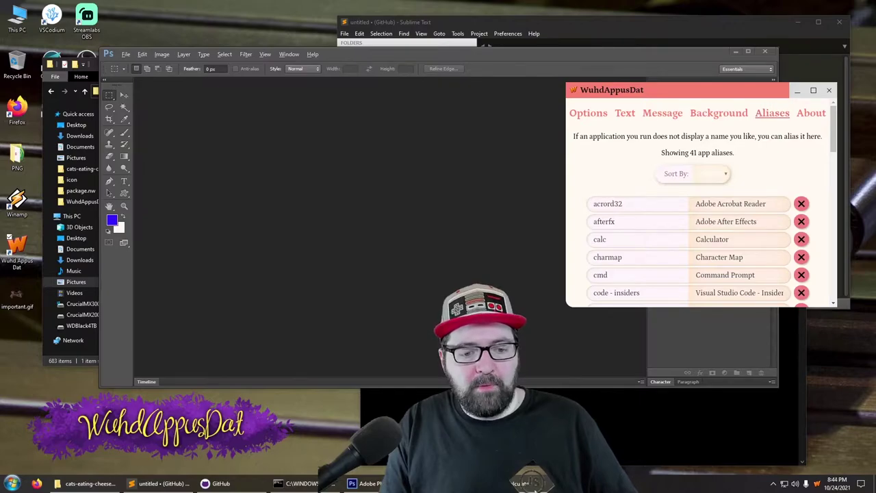
pyautogui.moveTo(654, 314); pyautogui.dragTo(468, 315)
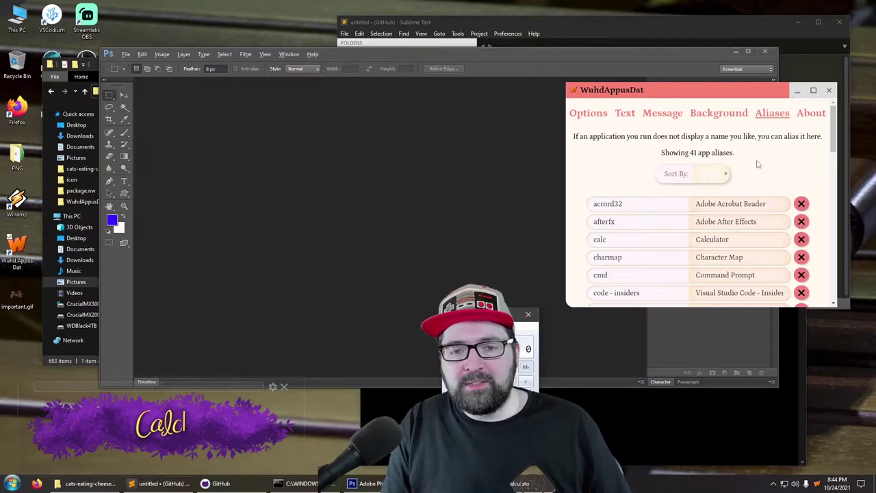
pyautogui.click(777, 115)
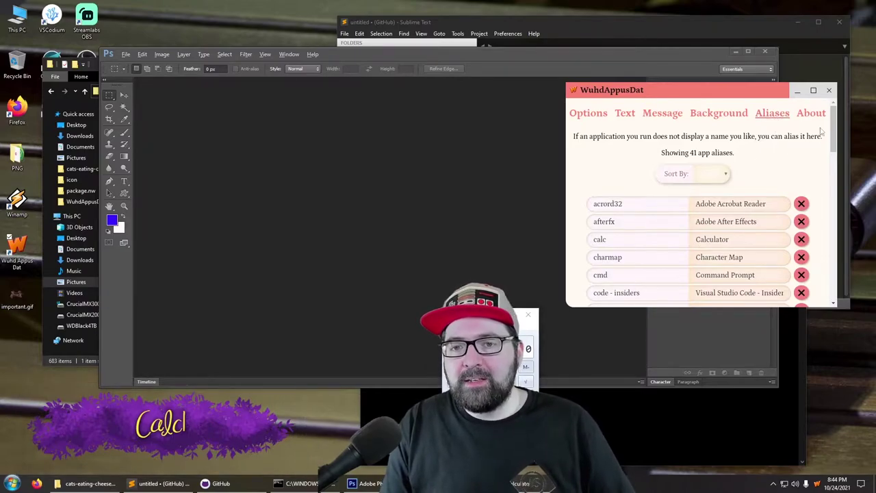
pyautogui.scroll(-10, 825, 295)
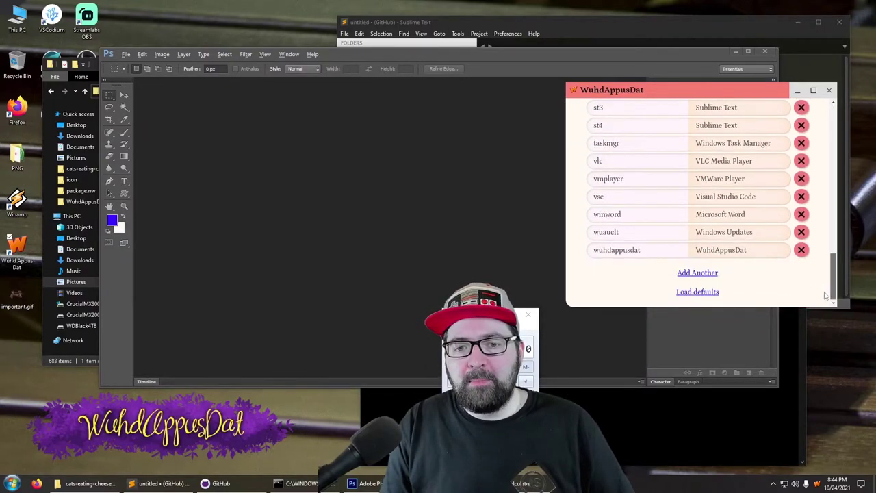
pyautogui.click(694, 274)
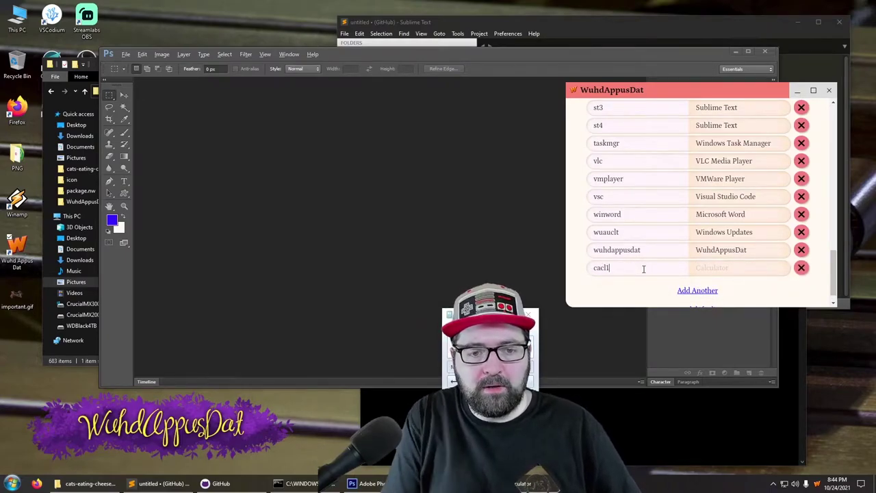
pyautogui.click(732, 271)
pyautogui.write('Cool Ca')
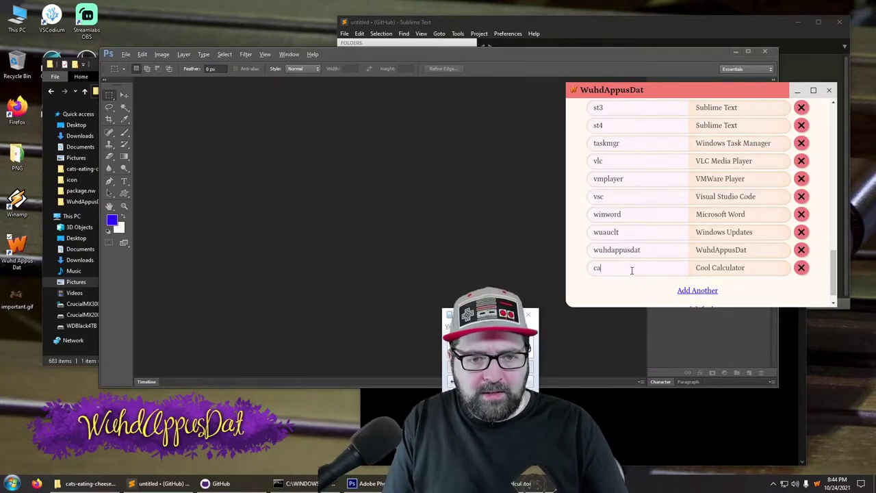
pyautogui.write('lc1')
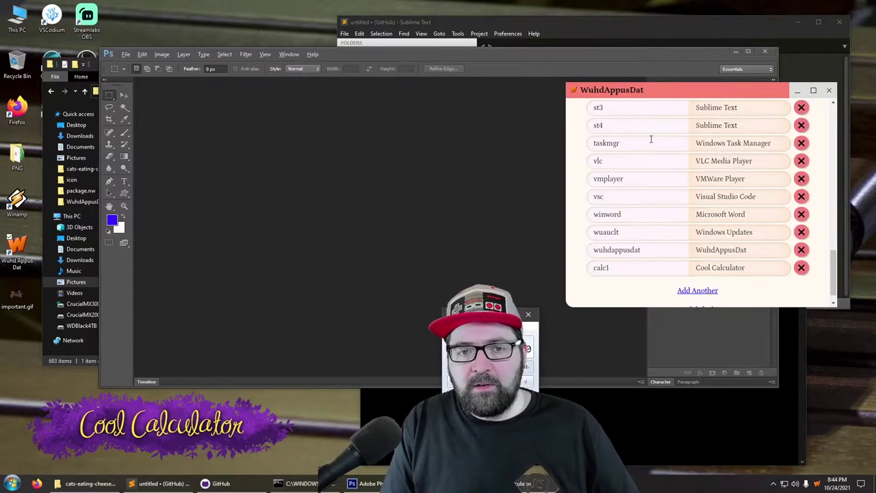
# Step: Delete the vlc, vmplayer, vsc, st4 and taskmgr aliases, then reload the default aliases
pyautogui.click(802, 162)
pyautogui.click(801, 161)
pyautogui.click(801, 162)
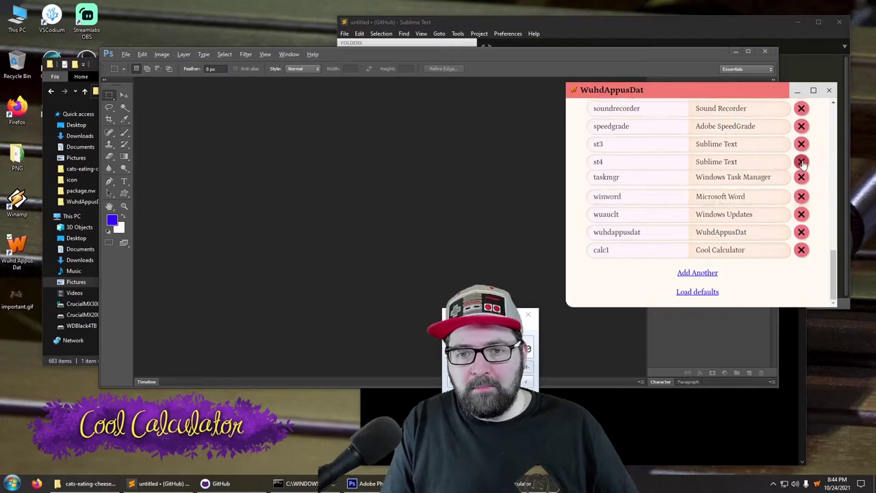
pyautogui.click(801, 162)
pyautogui.click(801, 177)
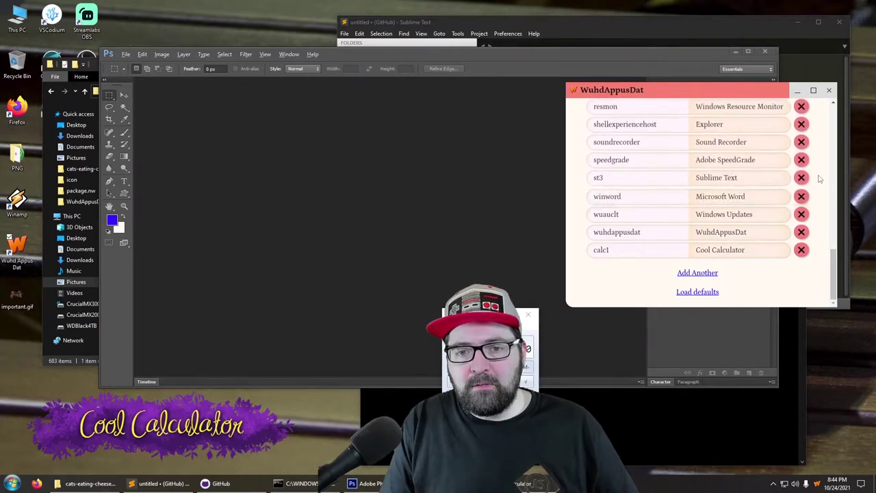
pyautogui.click(697, 293)
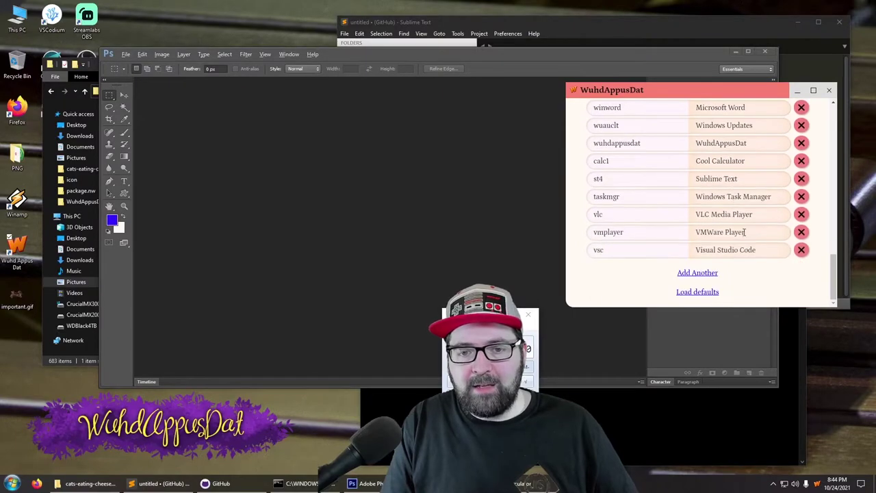
# Step: Sort the alias list by alias, then by name
pyautogui.scroll(15, 753, 225)
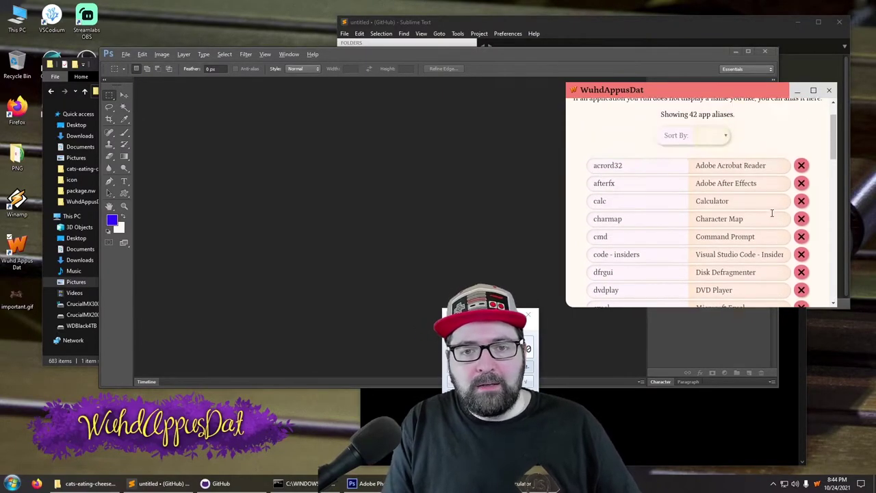
pyautogui.scroll(2, 772, 213)
pyautogui.click(712, 173)
pyautogui.click(705, 204)
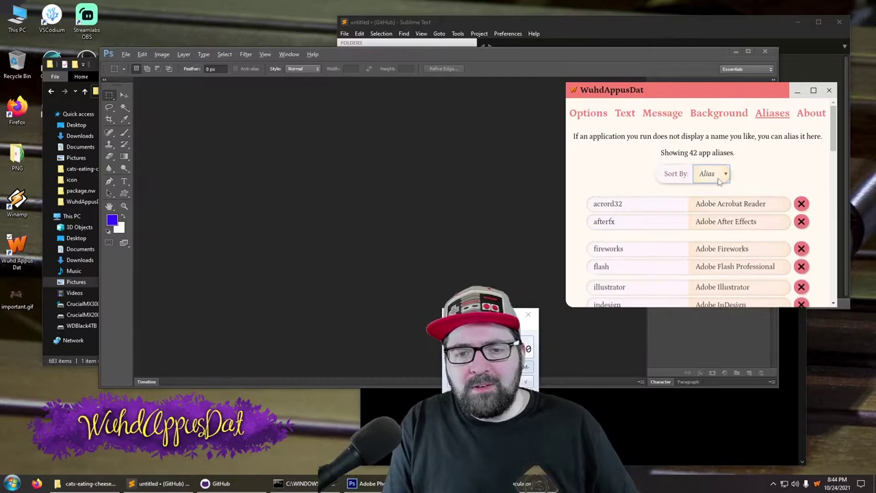
pyautogui.click(712, 174)
pyautogui.click(705, 196)
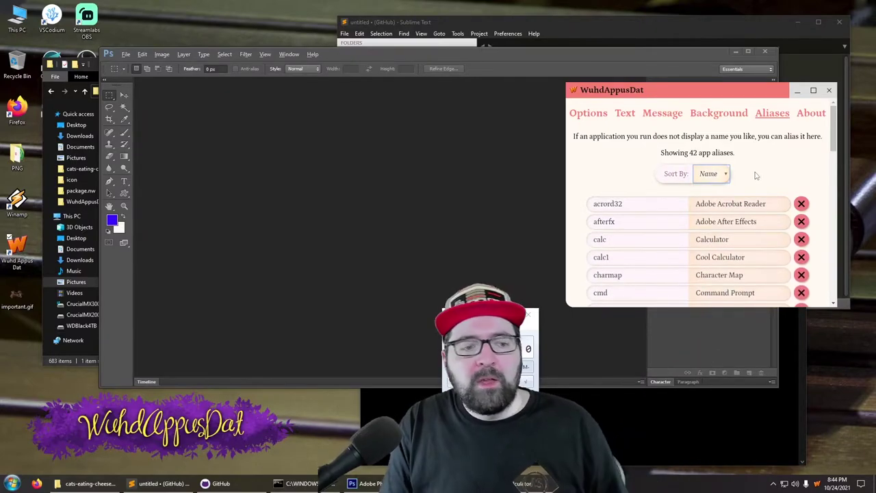
pyautogui.click(589, 114)
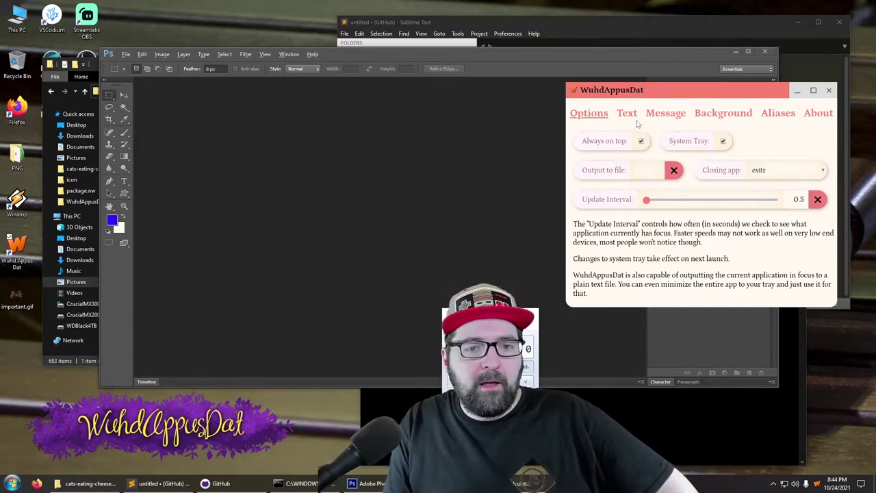
pyautogui.click(483, 316)
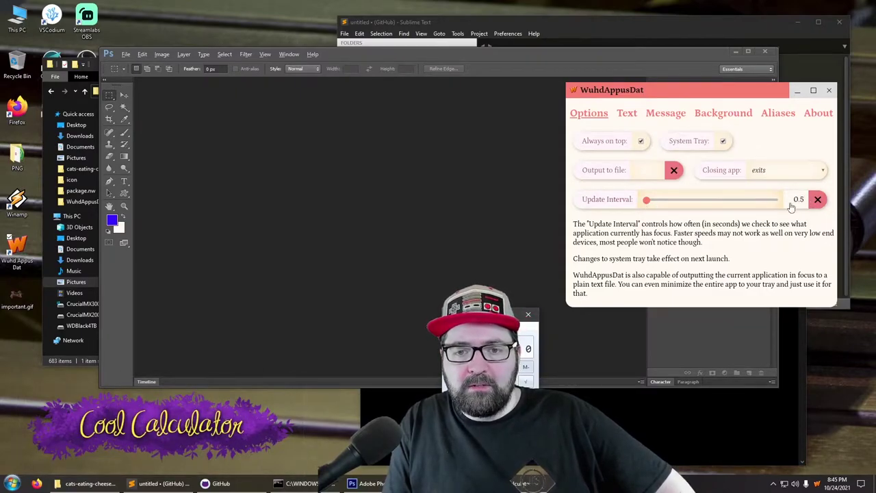
pyautogui.moveTo(660, 203); pyautogui.dragTo(628, 208)
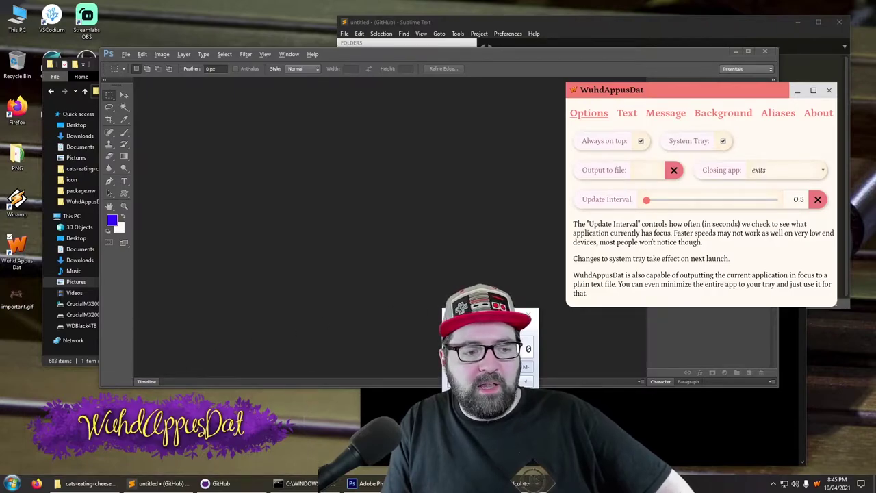
pyautogui.moveTo(240, 411)
pyautogui.press('End')
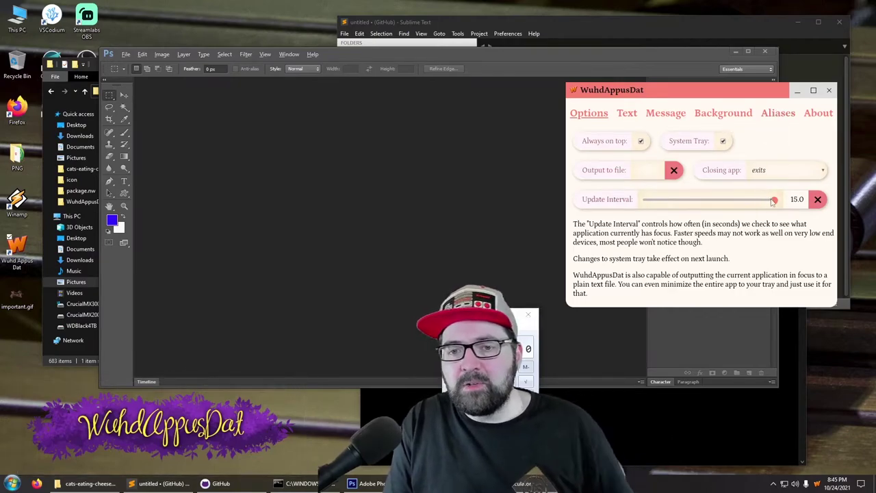
pyautogui.moveTo(774, 199); pyautogui.dragTo(644, 205)
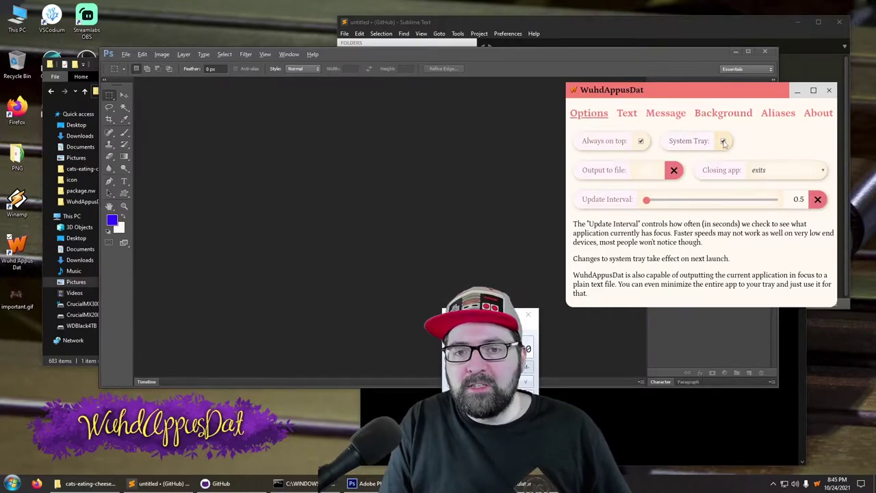
# Step: Make closing send the app to tray, output to WuhdAppusDat.txt on the Desktop, and check the file
pyautogui.click(774, 172)
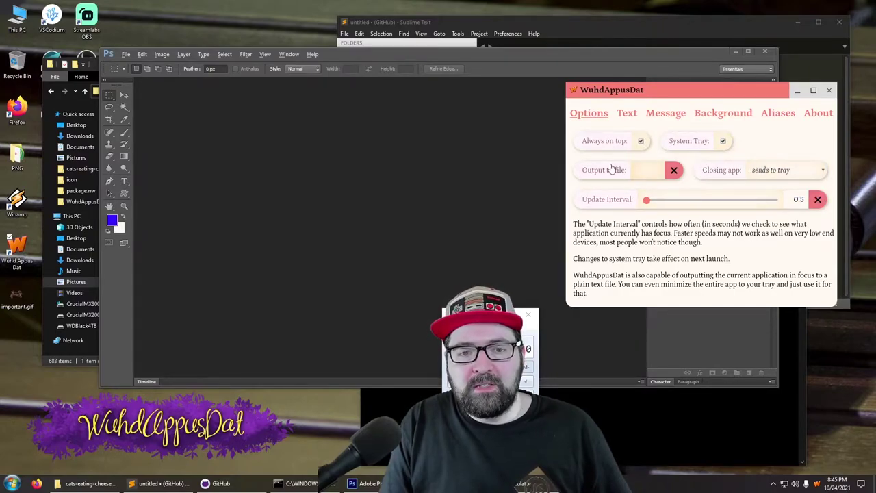
pyautogui.click(649, 176)
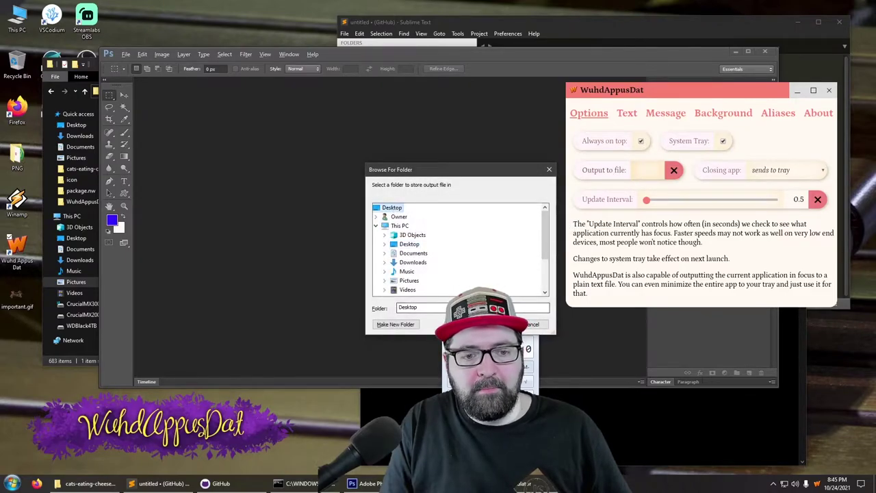
pyautogui.click(495, 324)
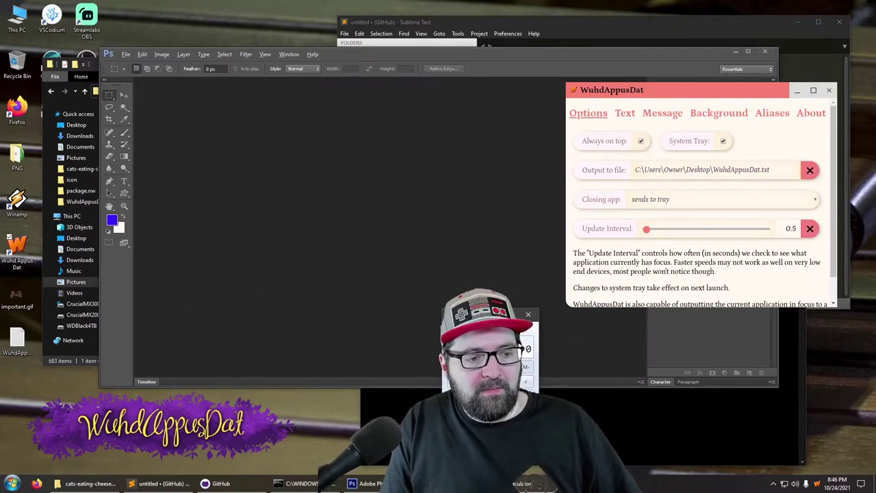
pyautogui.doubleClick(18, 347)
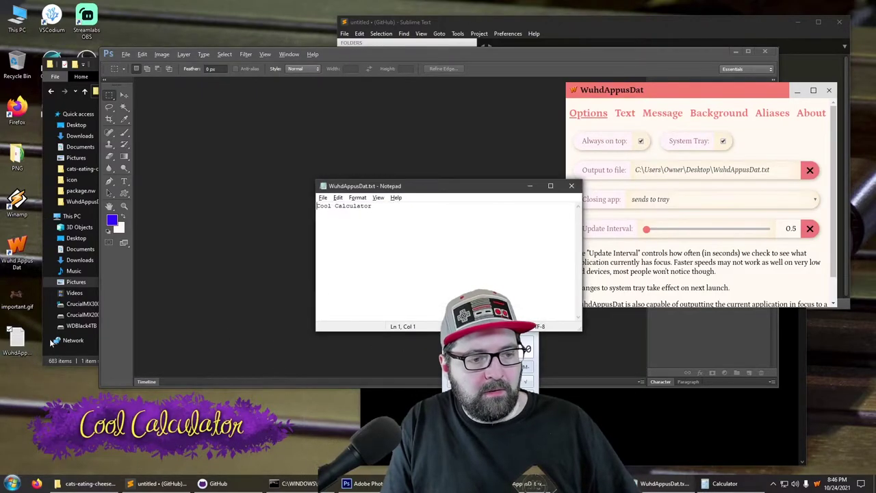
pyautogui.hotkey('alt', 'F4')
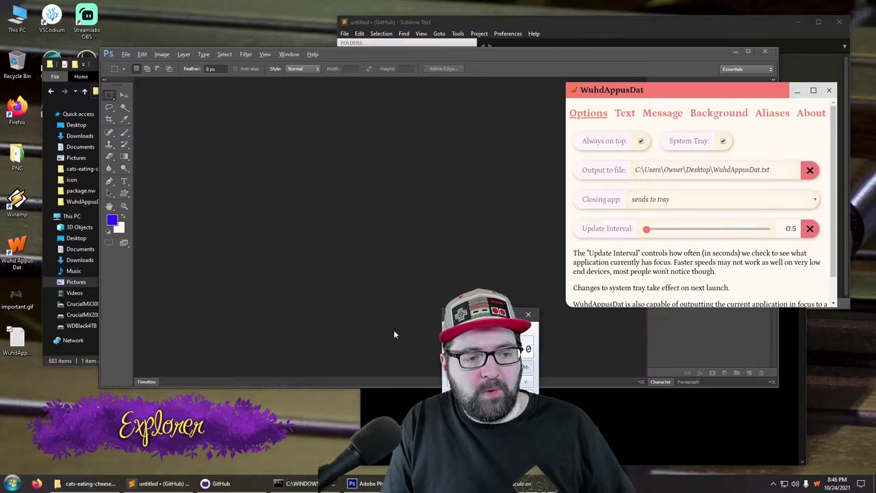
# Step: Test the banner by focusing Calculator and the desktop, then close the banner and settings window
pyautogui.click(479, 349)
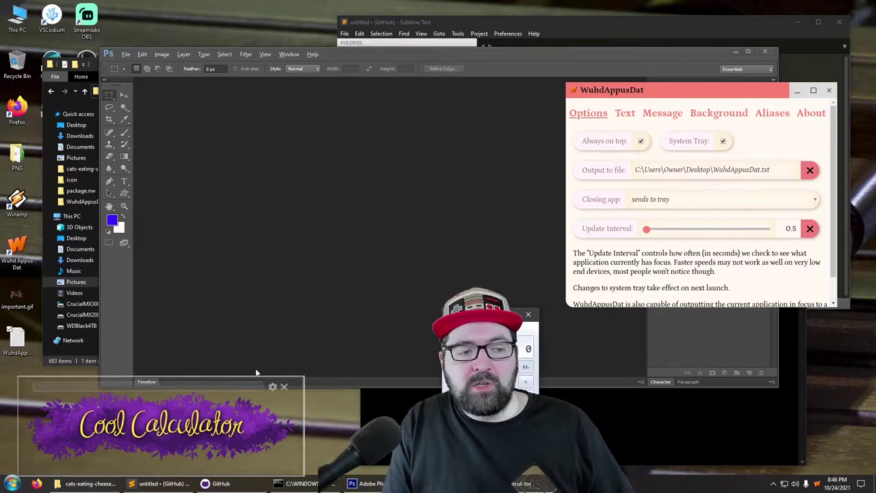
pyautogui.click(16, 336)
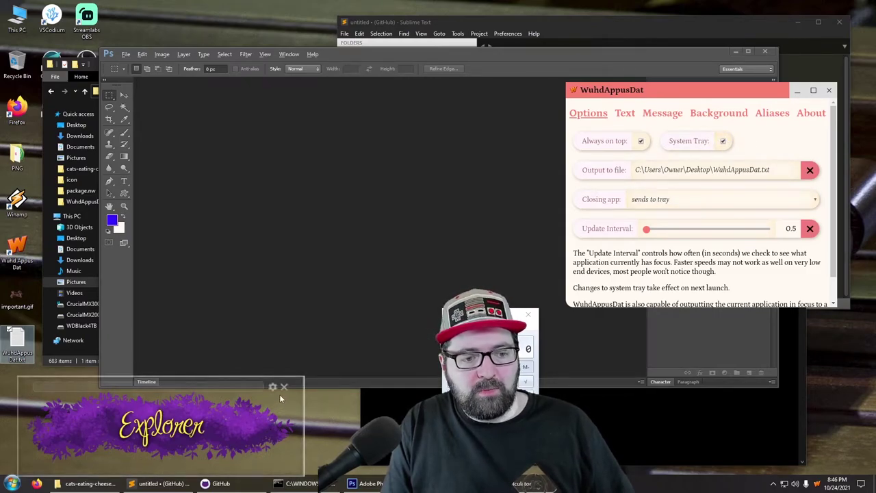
pyautogui.click(284, 386)
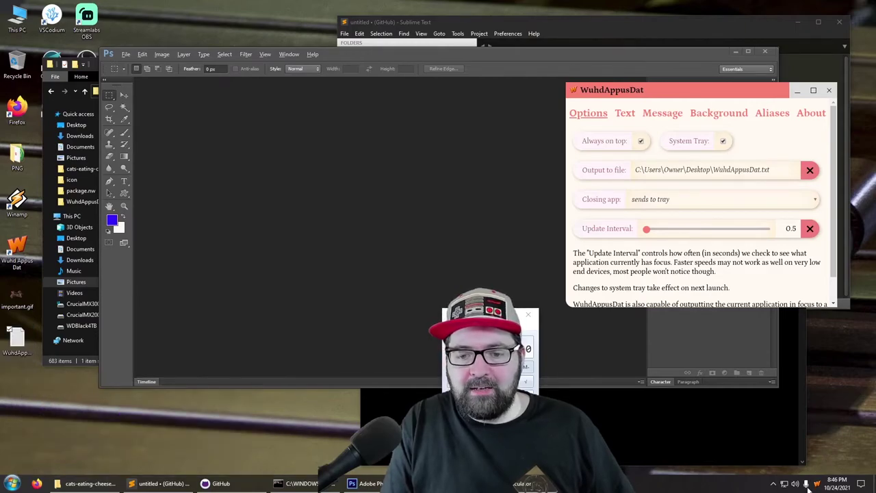
pyautogui.click(830, 90)
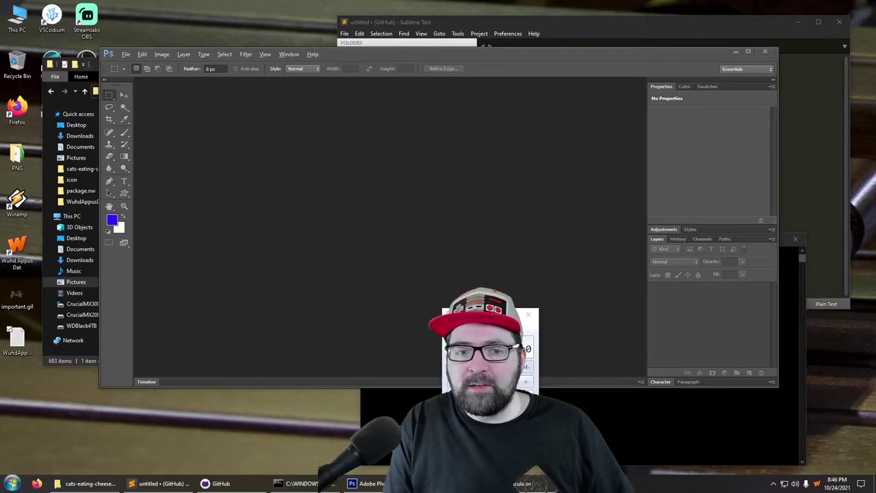
# Step: Add a Text (GDI+) source named WuhdAppusDat to the OBS scene
pyautogui.moveTo(677, 72); pyautogui.dragTo(392, 36)
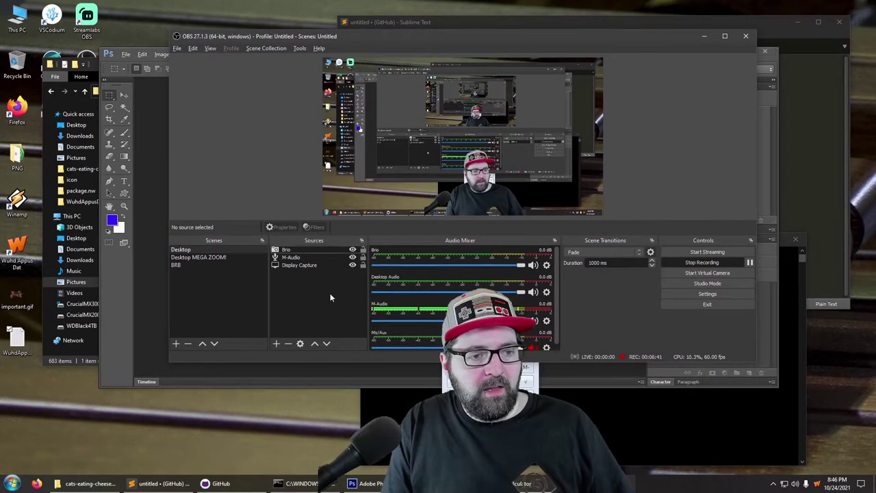
pyautogui.click(276, 343)
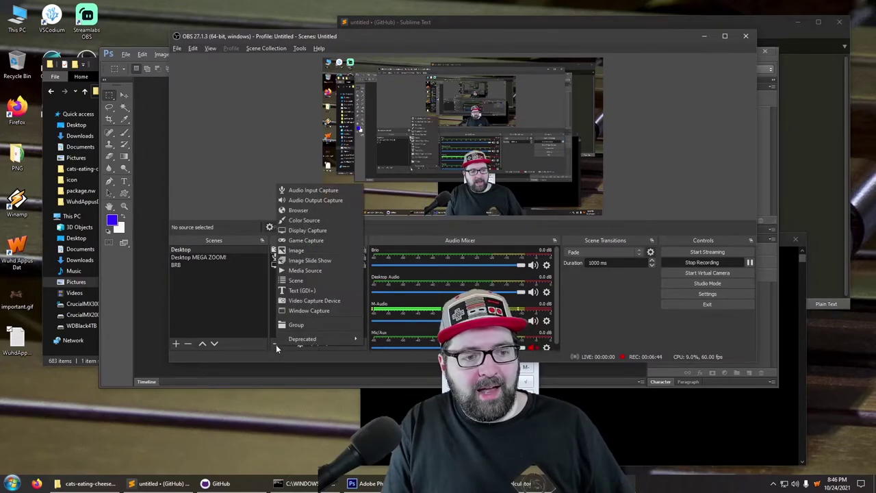
pyautogui.click(305, 293)
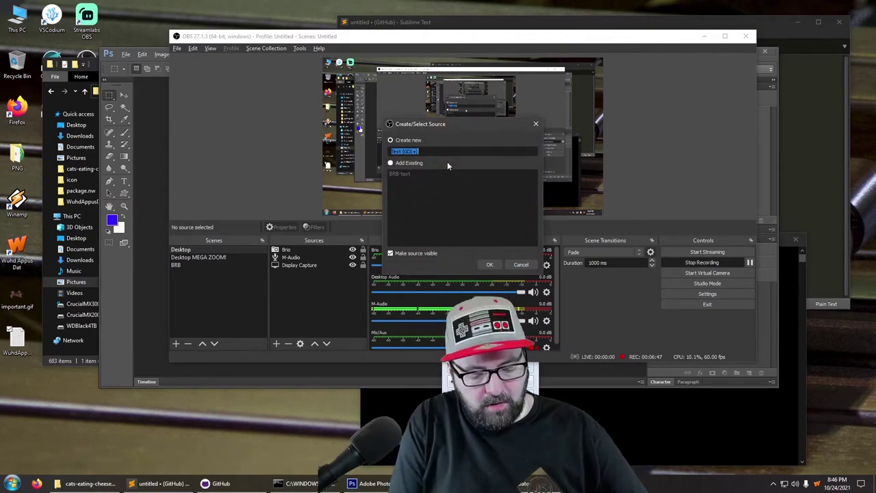
pyautogui.write('WuhdAppusDat')
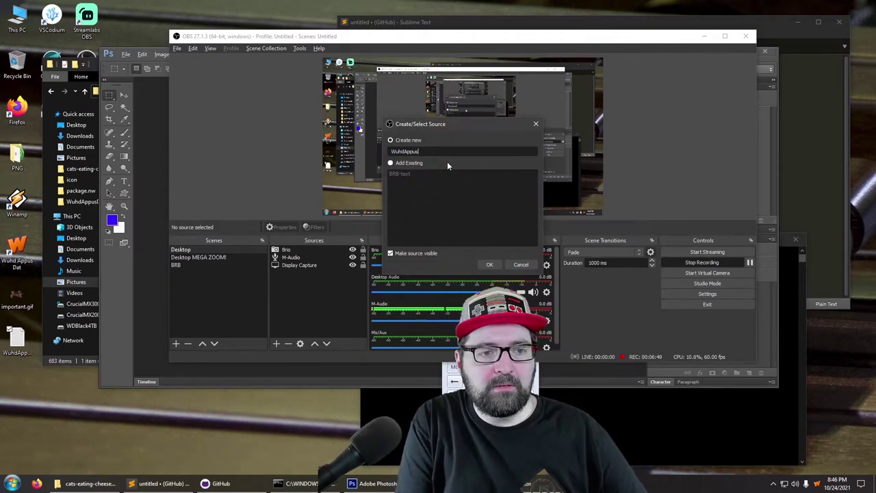
pyautogui.click(490, 264)
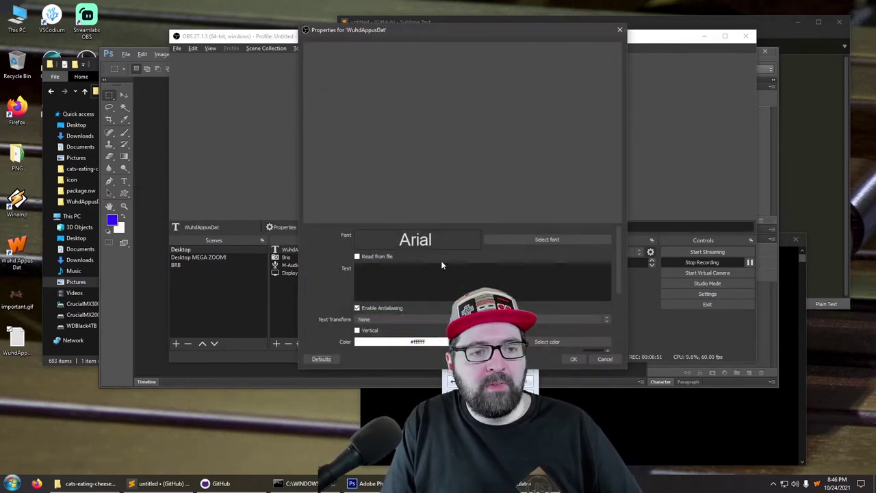
# Step: Make the source read Desktop\WuhdAppusDat.txt, apply it, and position the text in the scene
pyautogui.click(357, 256)
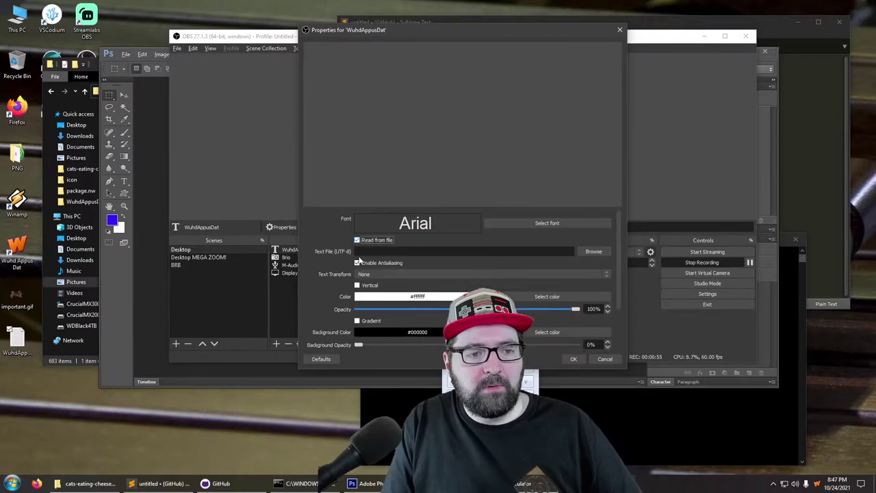
pyautogui.click(593, 251)
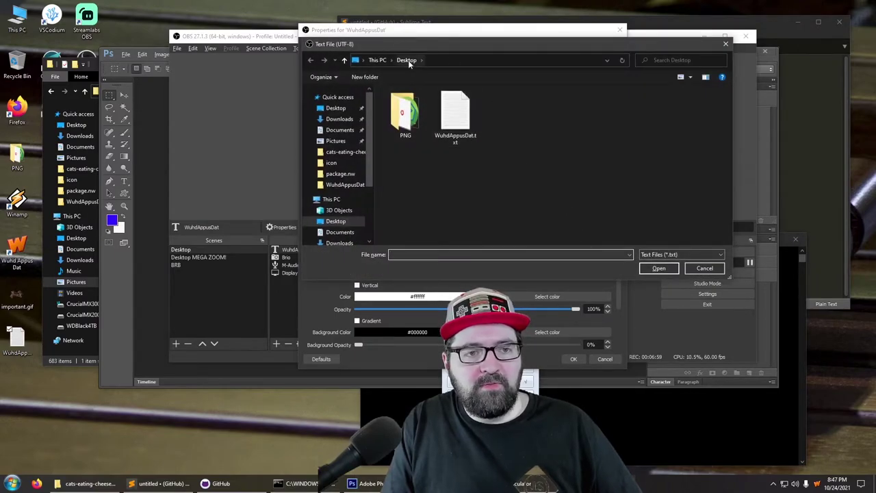
pyautogui.click(458, 122)
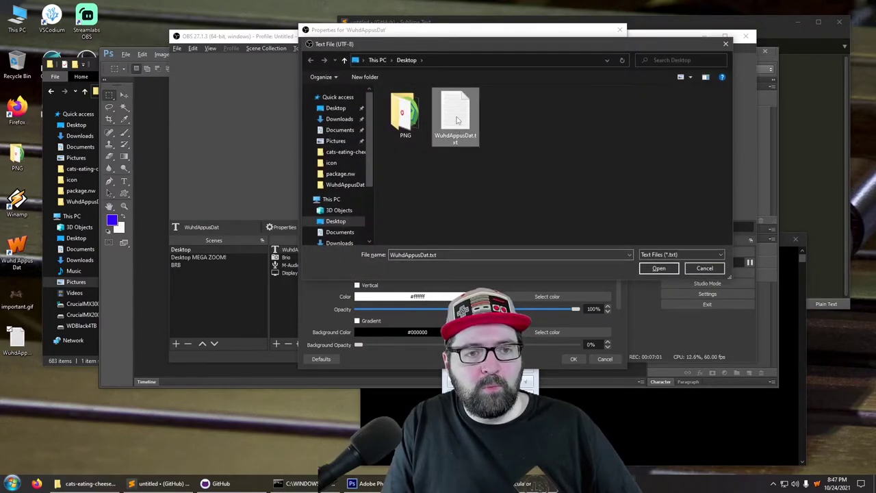
pyautogui.doubleClick(457, 120)
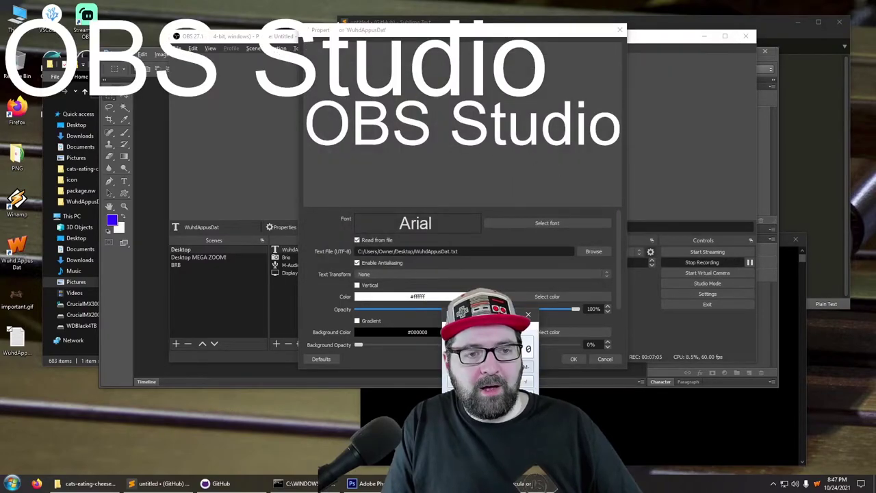
pyautogui.moveTo(467, 321); pyautogui.dragTo(786, 287)
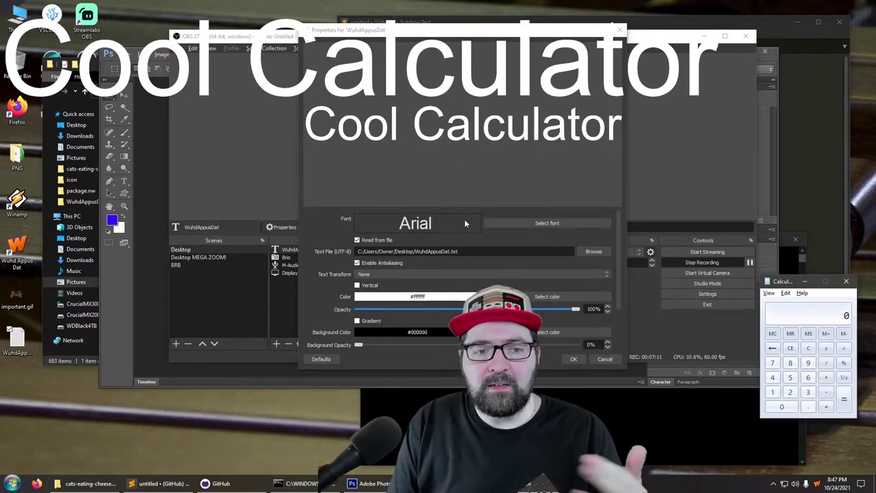
pyautogui.scroll(-3, 616, 273)
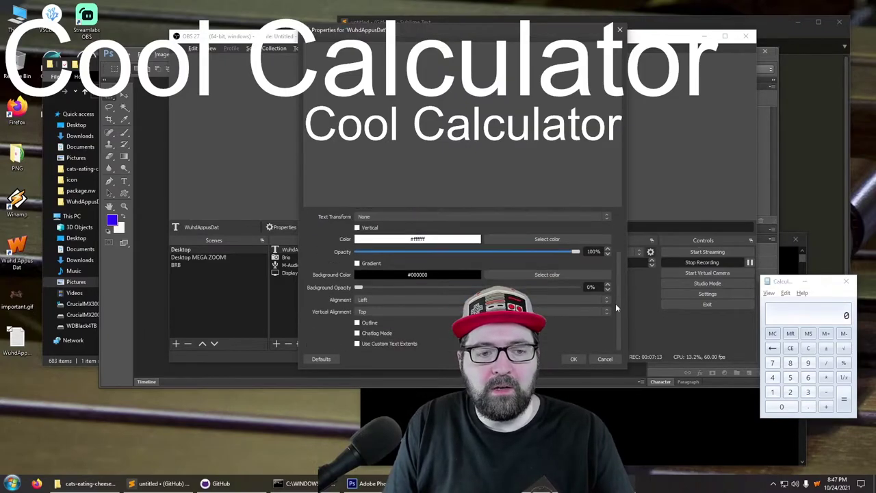
pyautogui.scroll(3, 587, 316)
pyautogui.click(573, 358)
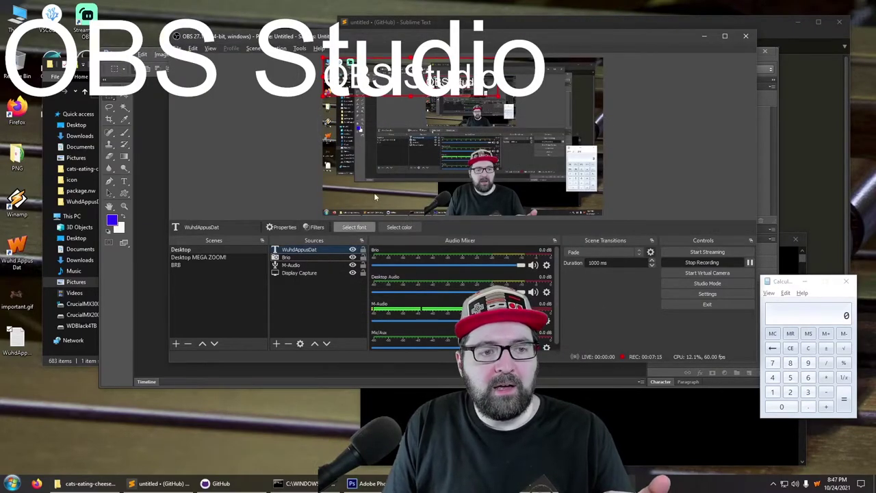
pyautogui.moveTo(438, 77); pyautogui.dragTo(418, 77)
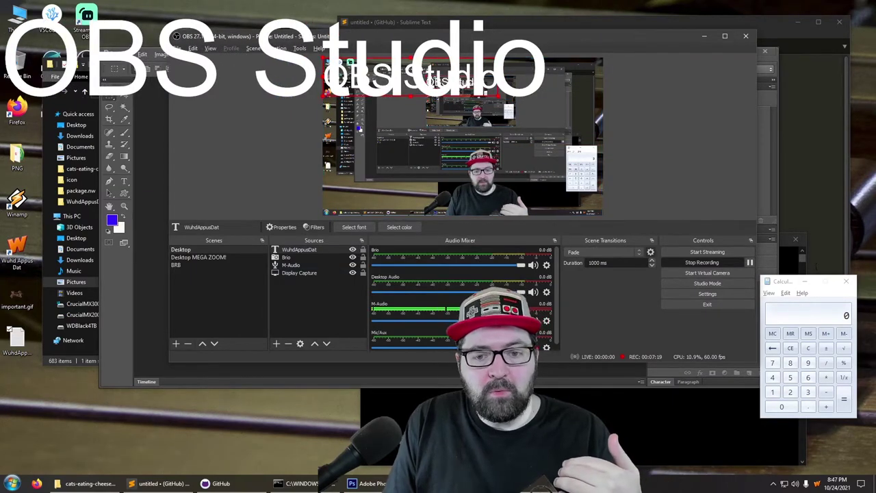
pyautogui.click(790, 283)
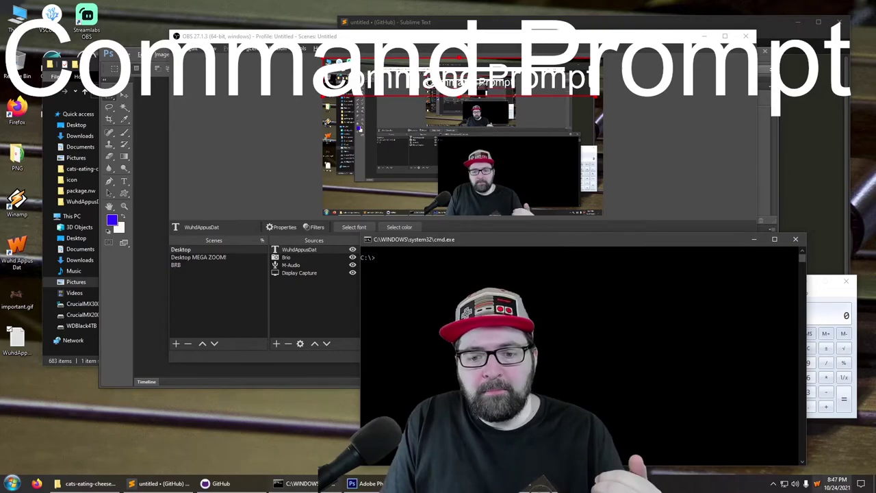
# Step: Test the overlay by focusing Command Prompt, Calculator, then Command Prompt before bringing OBS forward
pyautogui.click(817, 486)
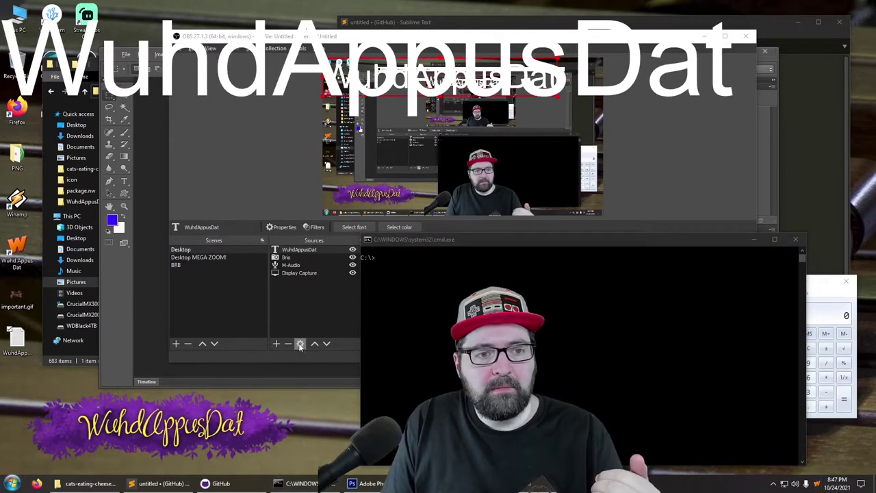
pyautogui.click(481, 239)
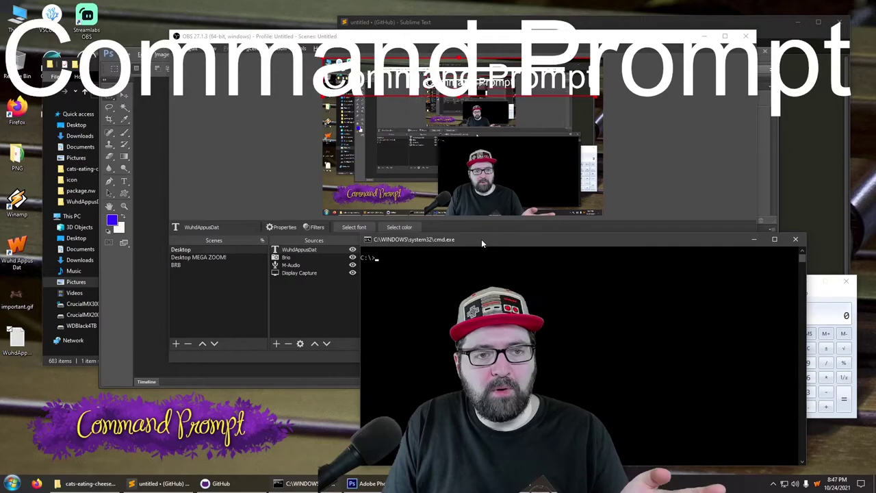
pyautogui.click(812, 291)
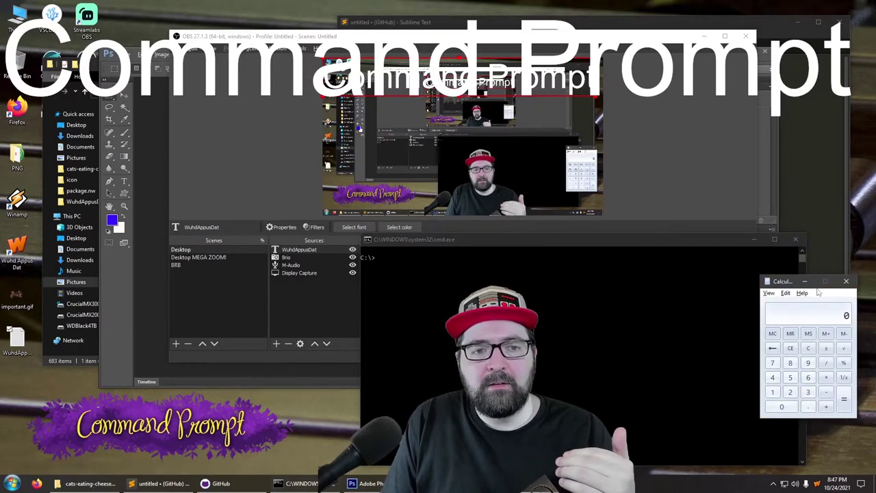
pyautogui.click(676, 245)
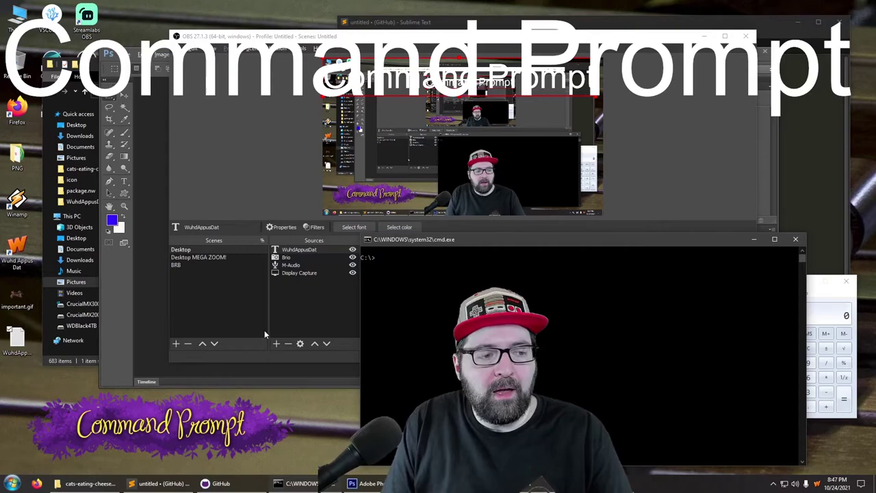
pyautogui.moveTo(267, 428)
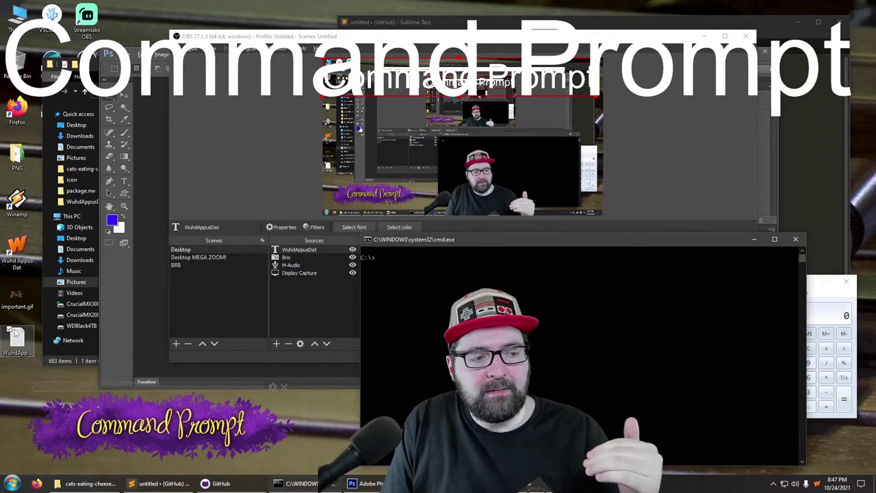
pyautogui.click(324, 315)
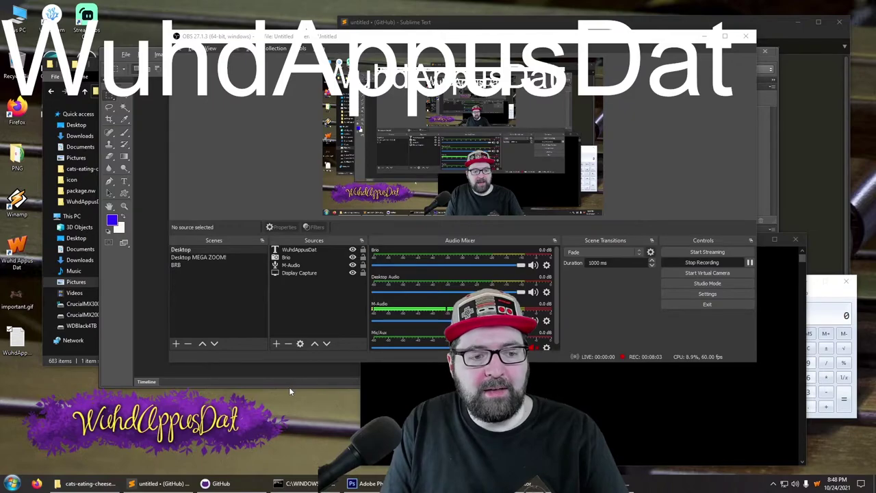
# Step: Cycle focus through Photoshop, Command Prompt and Calculator again, ending with OBS Studio in front
pyautogui.click(108, 295)
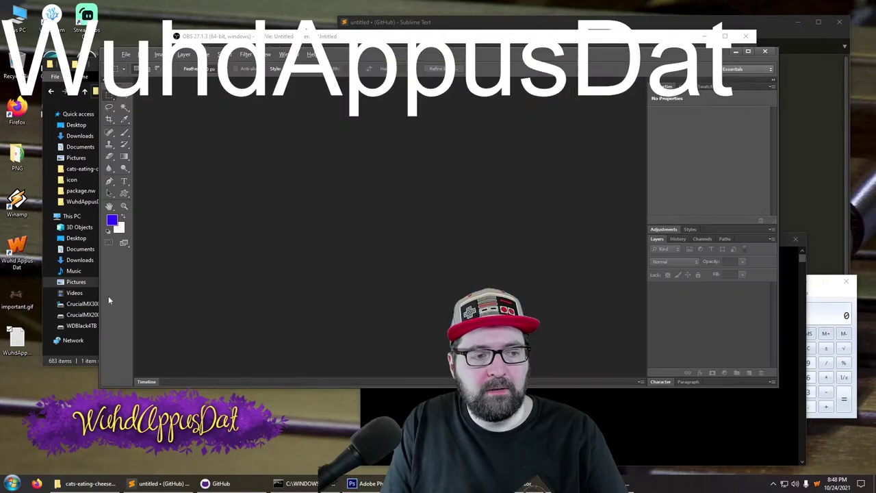
pyautogui.click(779, 431)
pyautogui.click(831, 295)
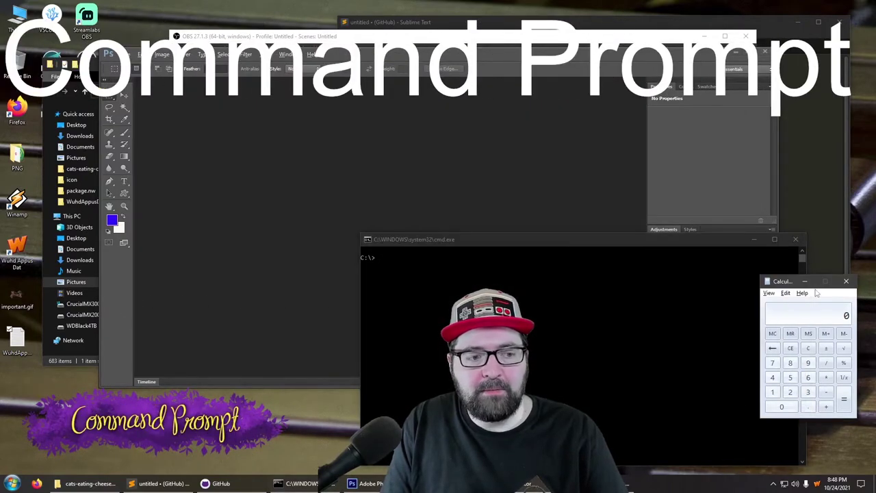
pyautogui.click(248, 232)
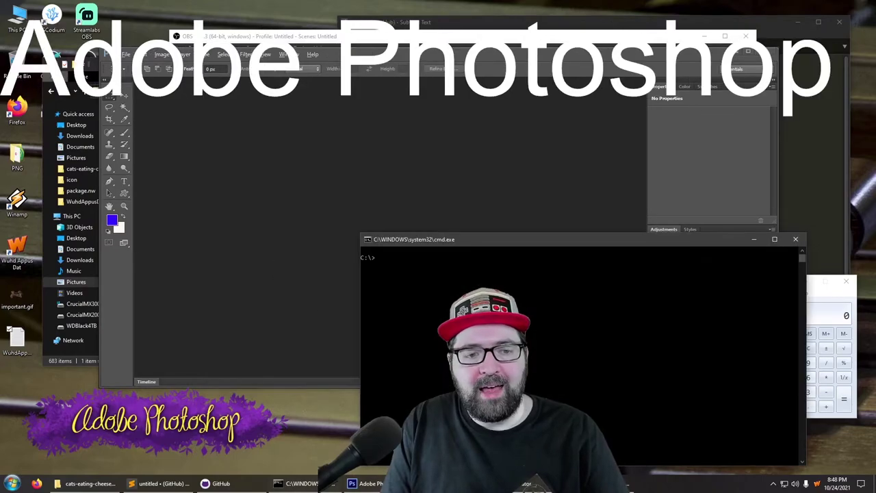
pyautogui.click(440, 387)
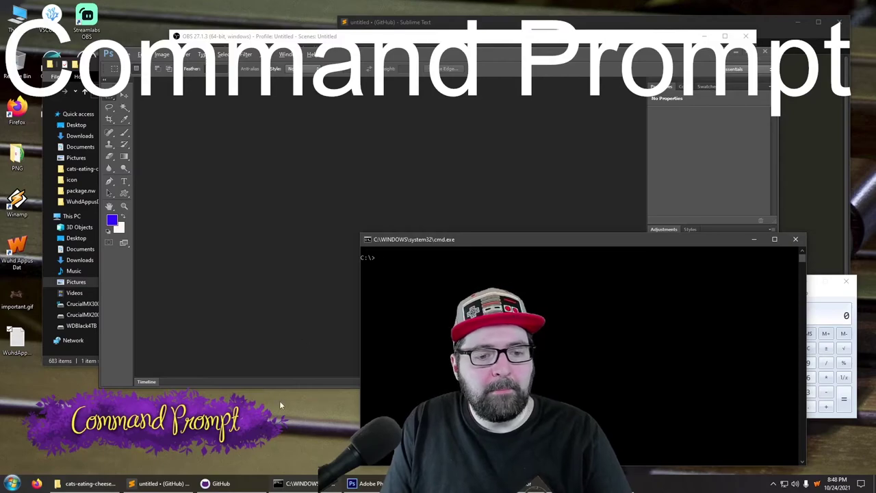
pyautogui.click(274, 35)
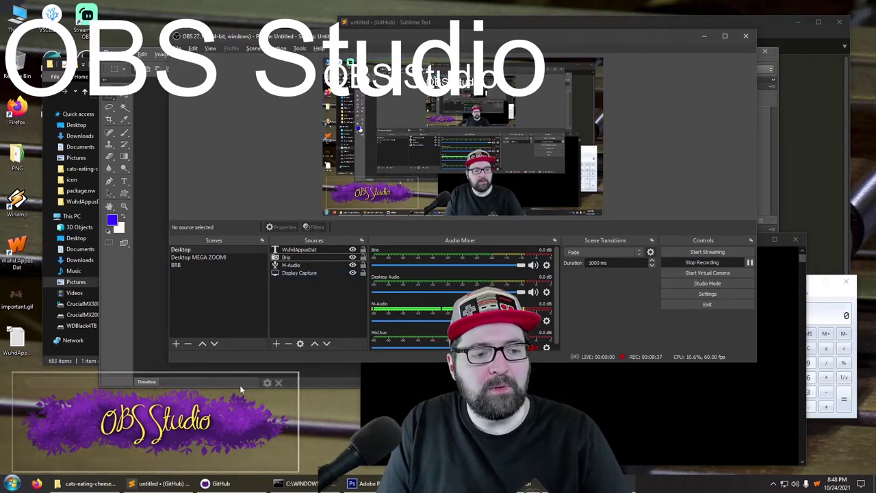
# Step: Delete the WuhdAppusDat text source from the OBS scene, confirming with Yes
pyautogui.click(321, 249)
pyautogui.click(287, 344)
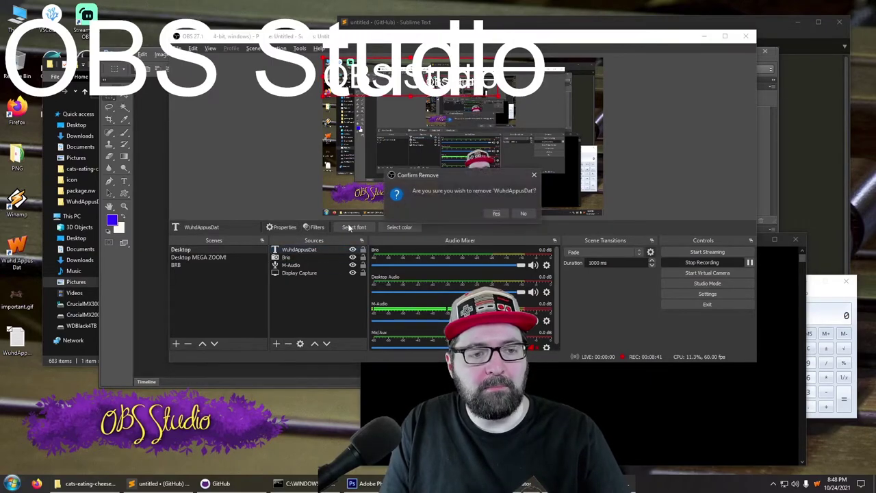
pyautogui.click(494, 213)
# Step: Minimize OBS Studio and bring GitHub Desktop to the front
pyautogui.moveTo(392, 38); pyautogui.dragTo(417, 37)
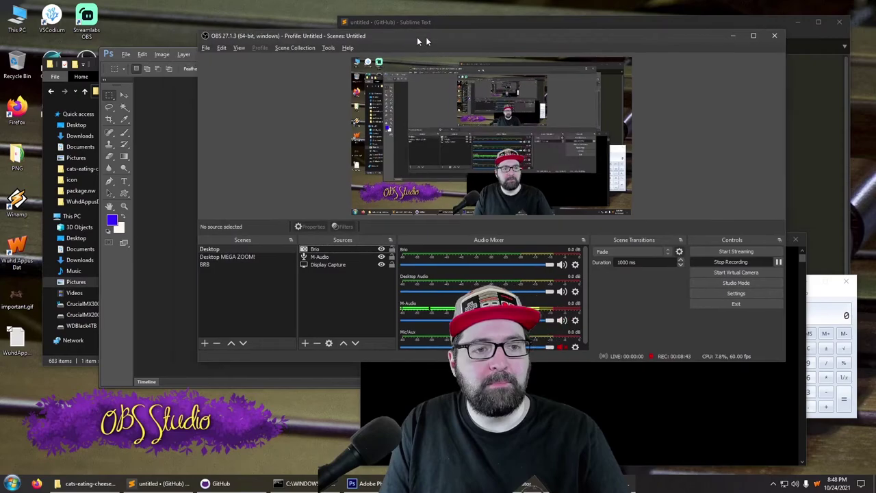
pyautogui.press('super+Down')
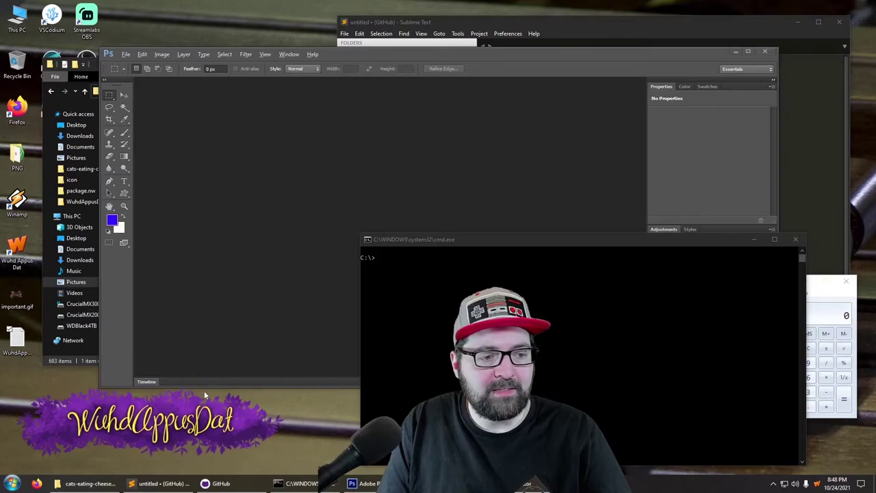
pyautogui.click(219, 483)
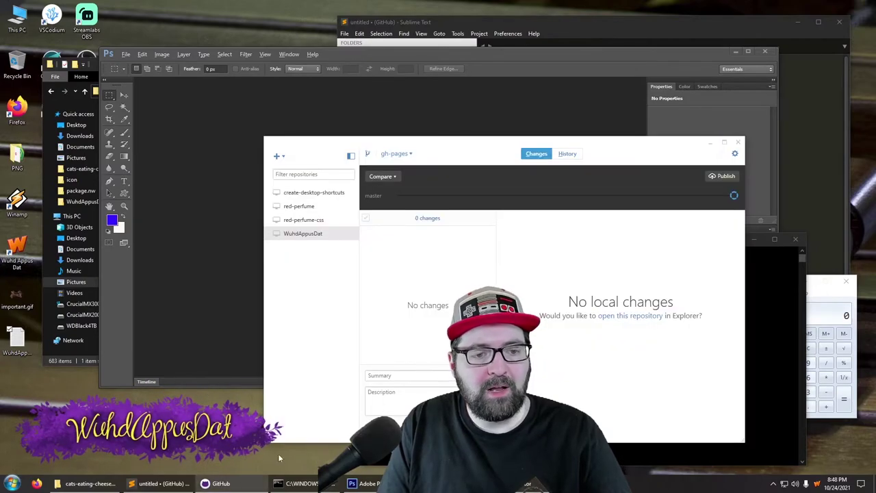
# Step: Maximize GitHub Desktop and type 'a' into the commit summary field
pyautogui.click(724, 141)
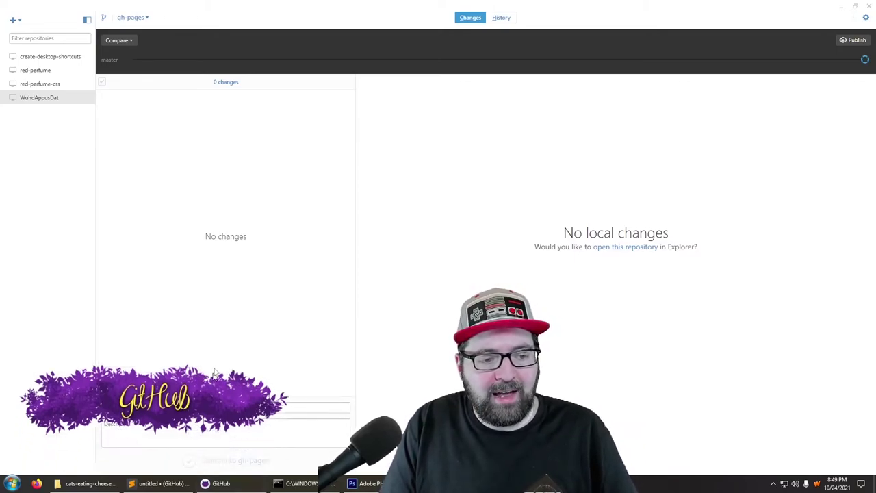
pyautogui.click(208, 413)
pyautogui.write('asdfasdf')
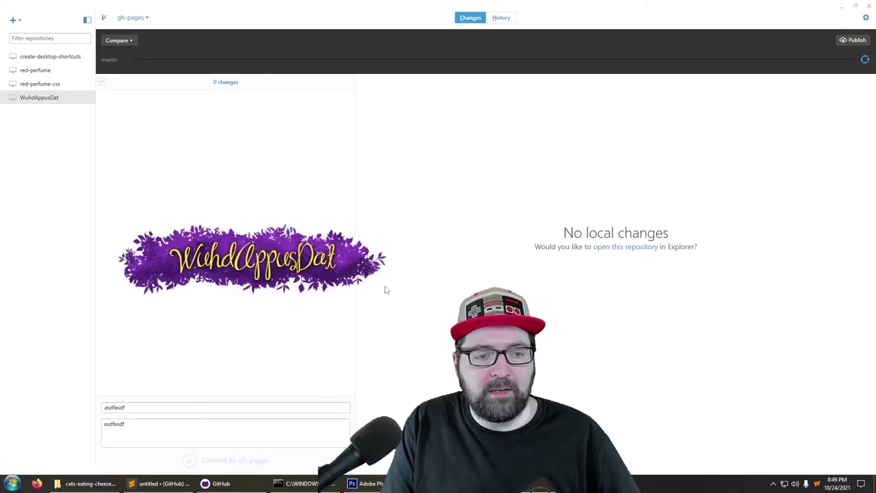
# Step: Resize the name overlay by its corner and drag it to the bottom-left corner
pyautogui.moveTo(385, 291)
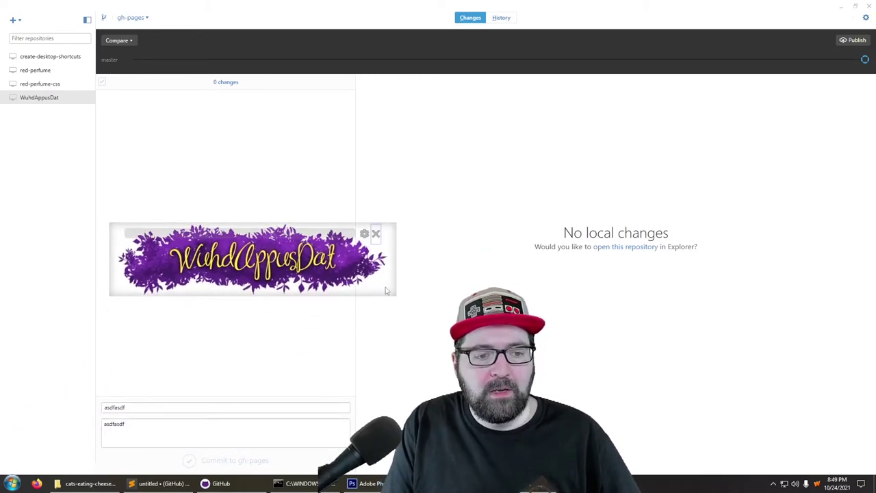
pyautogui.moveTo(394, 292); pyautogui.dragTo(332, 275)
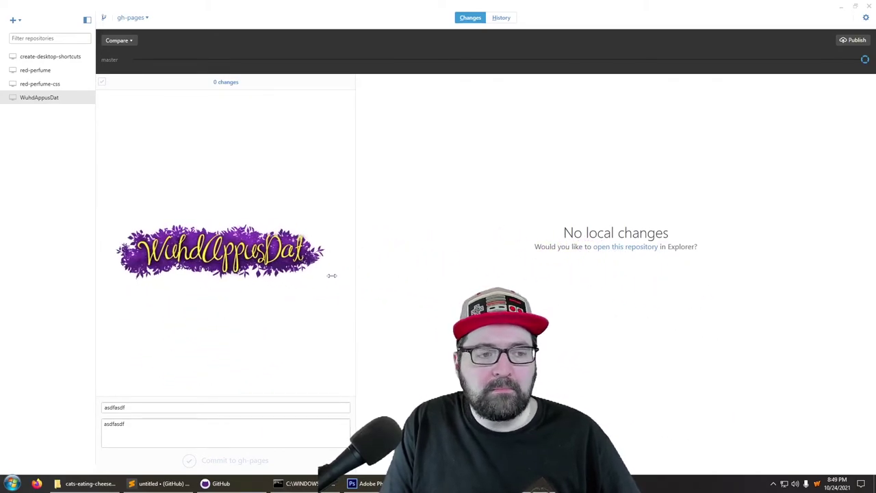
pyautogui.moveTo(224, 230); pyautogui.dragTo(109, 423)
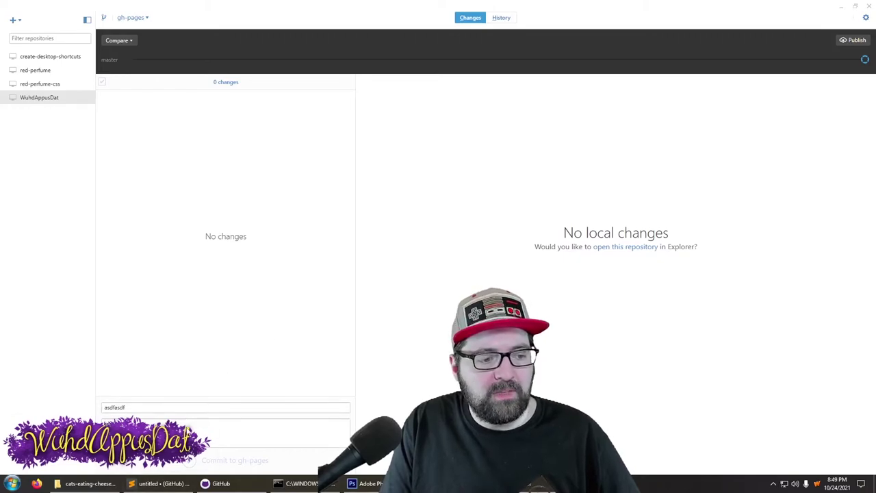
# Step: Set the overlay's Text tab to Font Size 60 and Text Position 62, resizing the overlay, then close settings
pyautogui.click(194, 425)
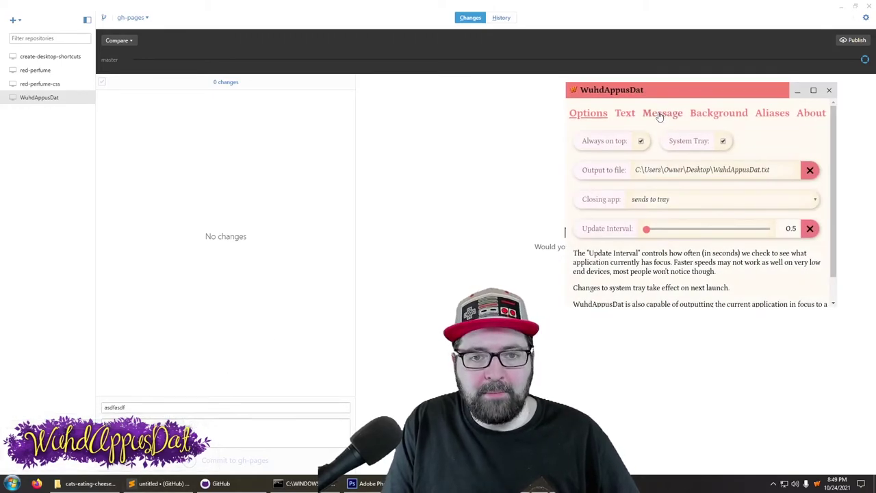
pyautogui.click(625, 113)
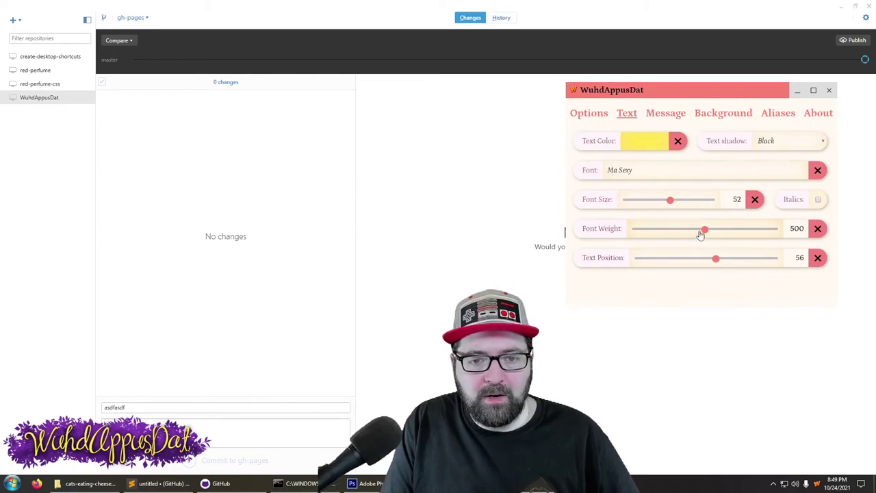
pyautogui.moveTo(671, 201); pyautogui.dragTo(657, 201)
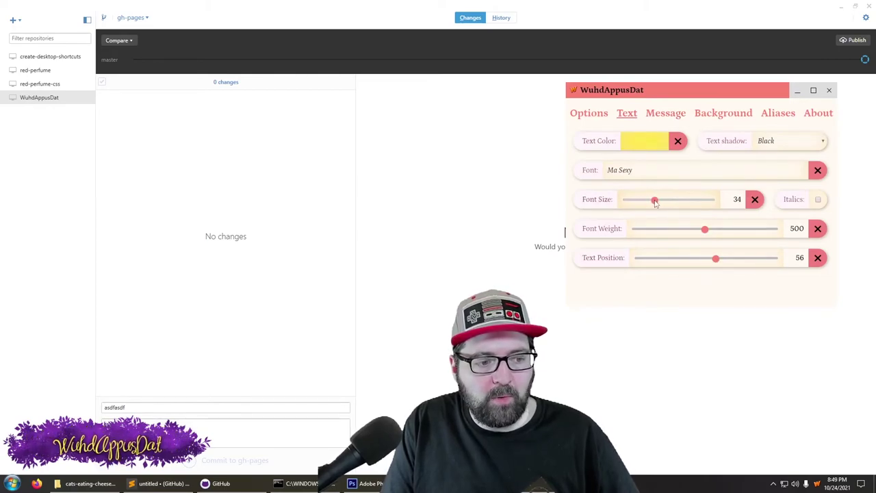
pyautogui.moveTo(216, 415); pyautogui.dragTo(152, 438)
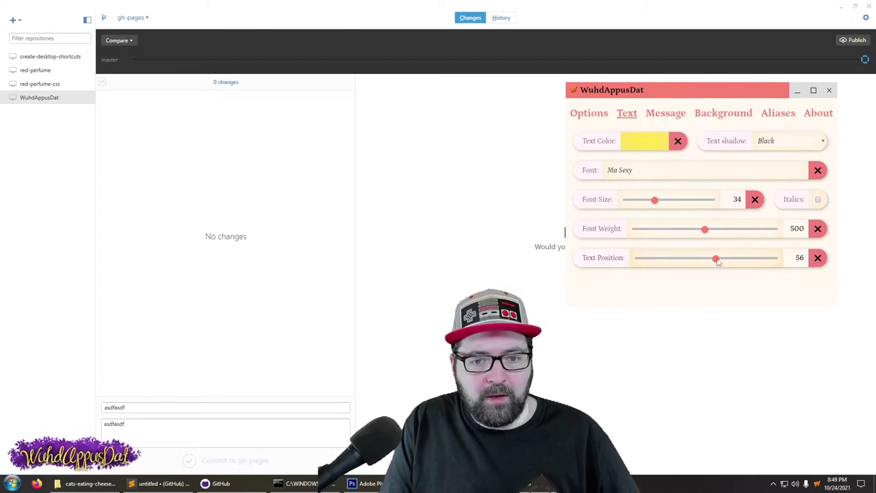
pyautogui.moveTo(716, 259); pyautogui.dragTo(709, 259)
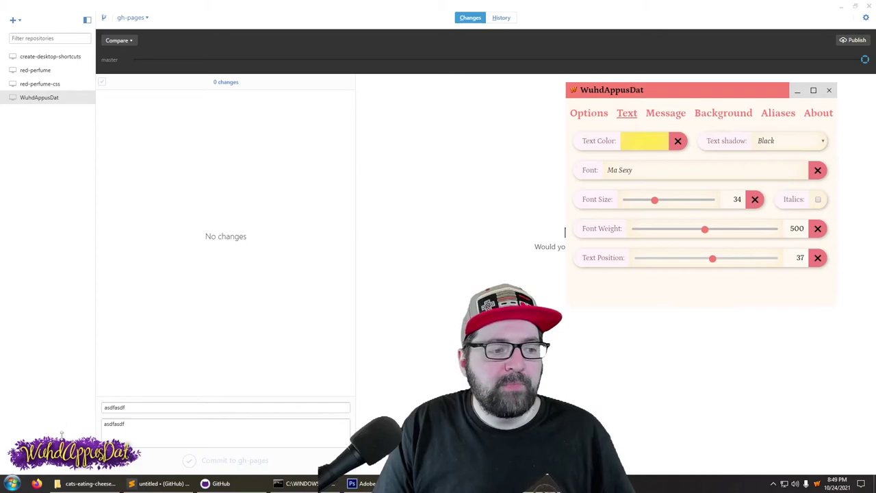
pyautogui.moveTo(150, 444); pyautogui.dragTo(300, 371)
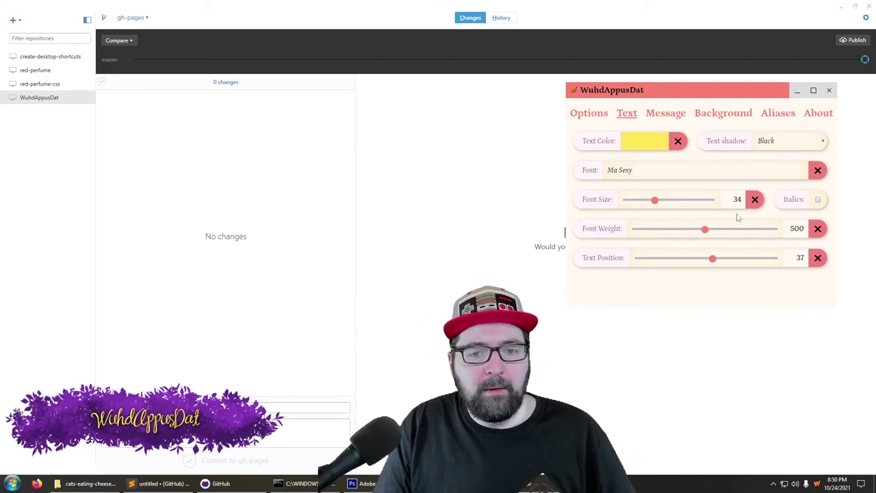
pyautogui.moveTo(658, 203); pyautogui.dragTo(677, 202)
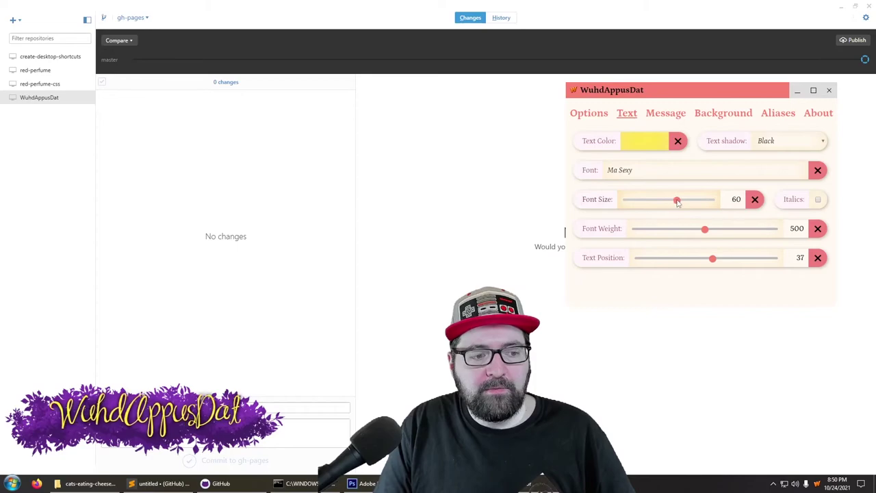
pyautogui.moveTo(707, 261); pyautogui.dragTo(718, 261)
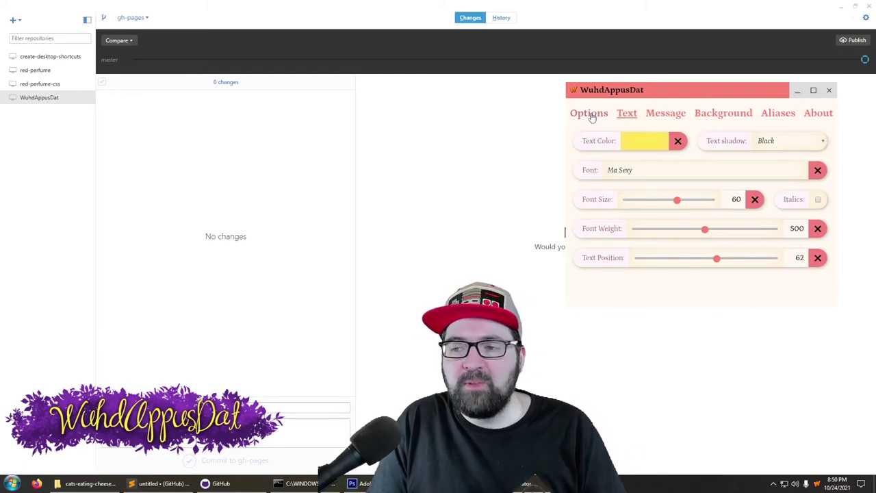
pyautogui.click(556, 250)
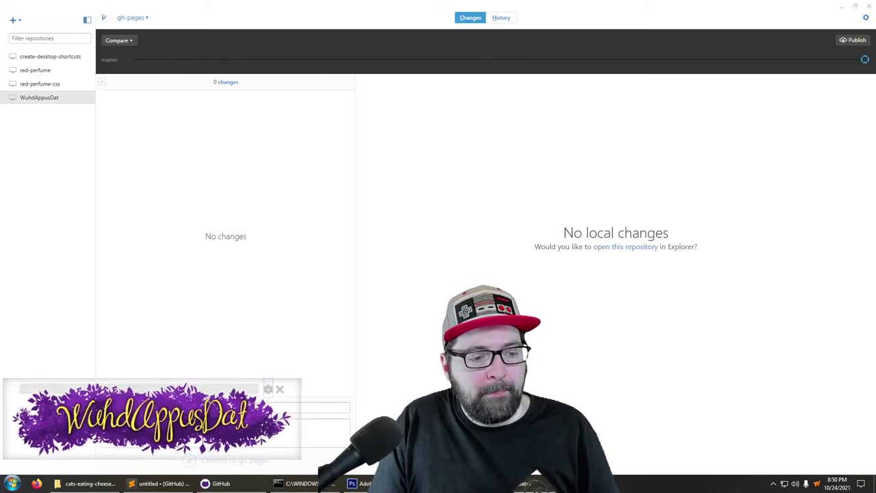
# Step: View the v2.0.0 About credits, open the artist's link, then pick the leaves background
pyautogui.click(268, 388)
pyautogui.click(825, 117)
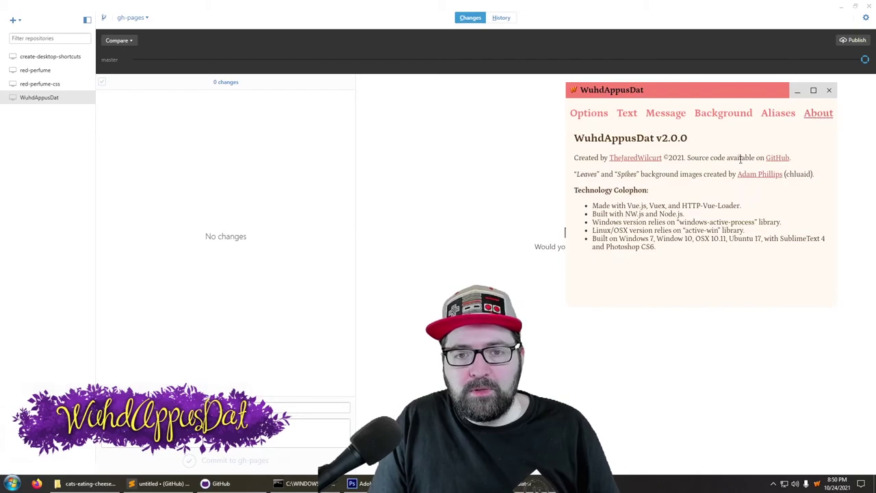
pyautogui.click(794, 175)
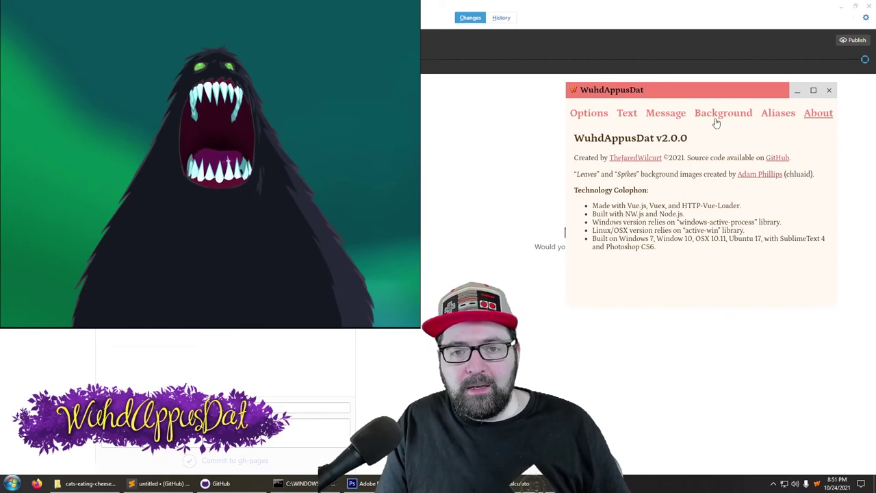
pyautogui.click(716, 120)
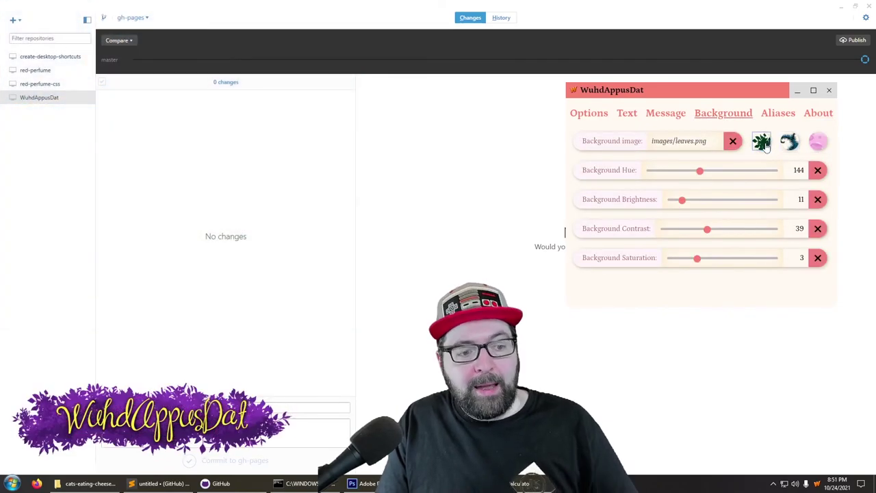
pyautogui.click(764, 145)
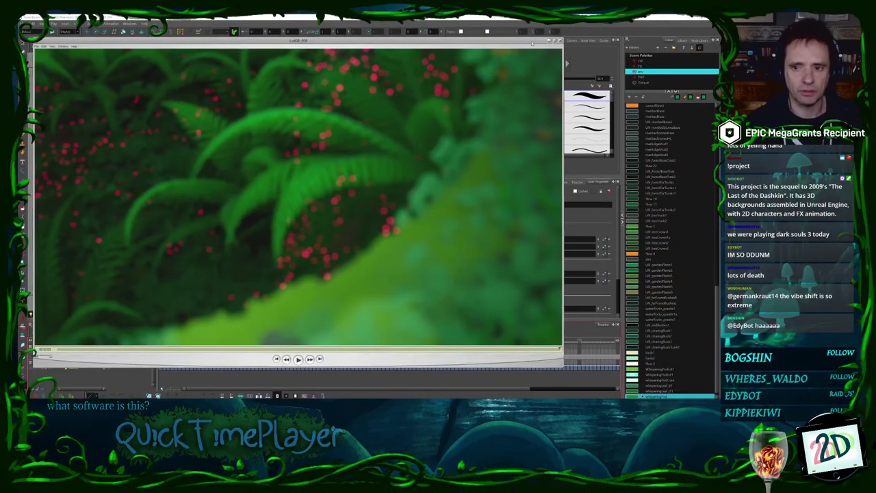
# Step: Close the QuickTime player and the clip folder to return to Toon Boom Harmony
pyautogui.click(558, 40)
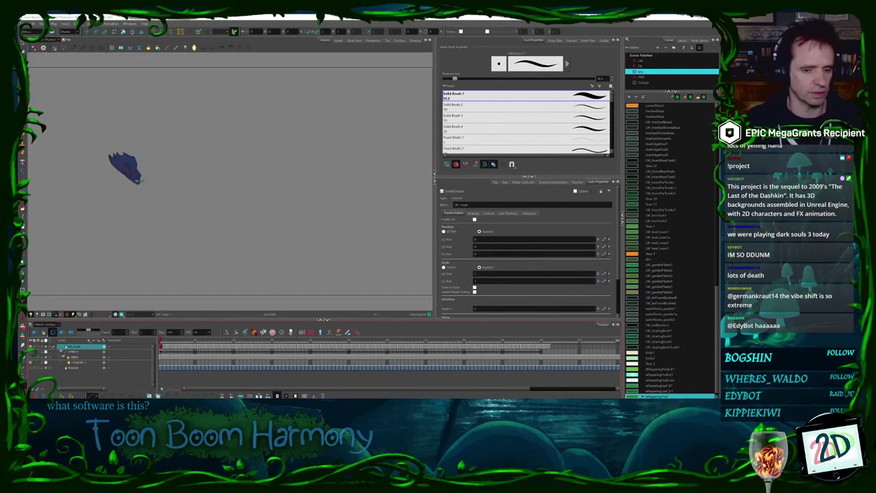
pyautogui.hotkey('alt', 'Tab')
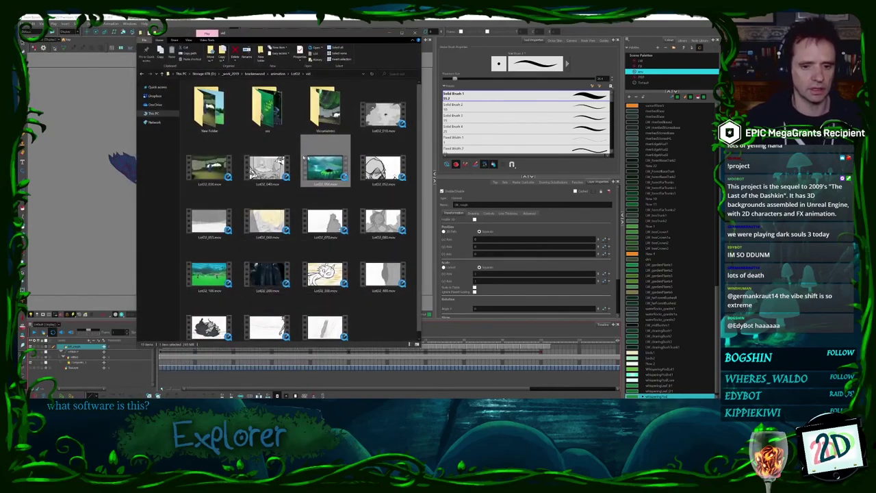
pyautogui.click(389, 34)
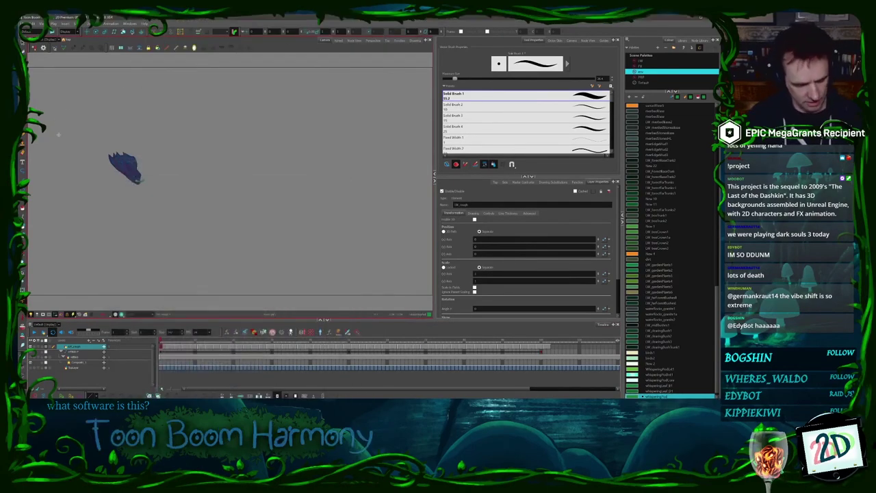